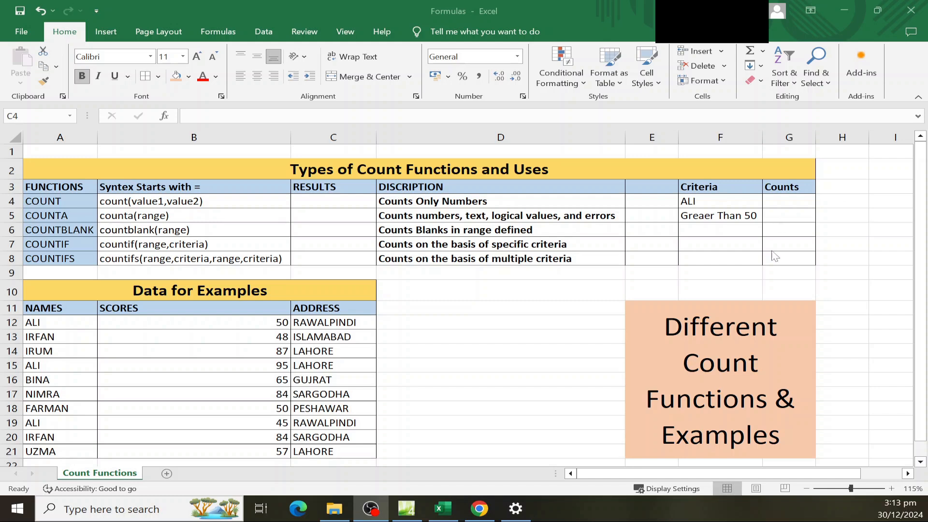
Review the count function names and the COUNT and COUNTA description rows.
{"action": "left_click", "coordinate": [83, 233]}
{"action": "left_click", "coordinate": [84, 247]}
{"action": "left_click", "coordinate": [86, 261]}
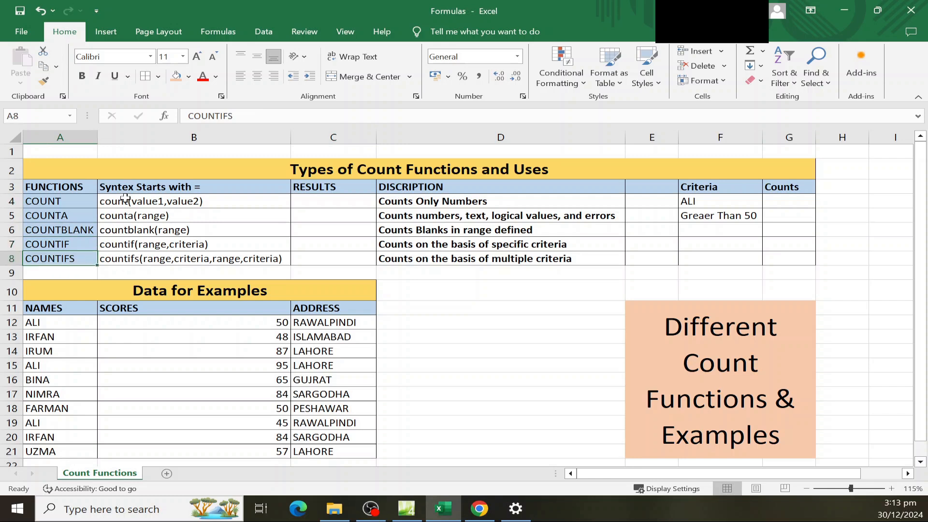
{"action": "left_click", "coordinate": [68, 199]}
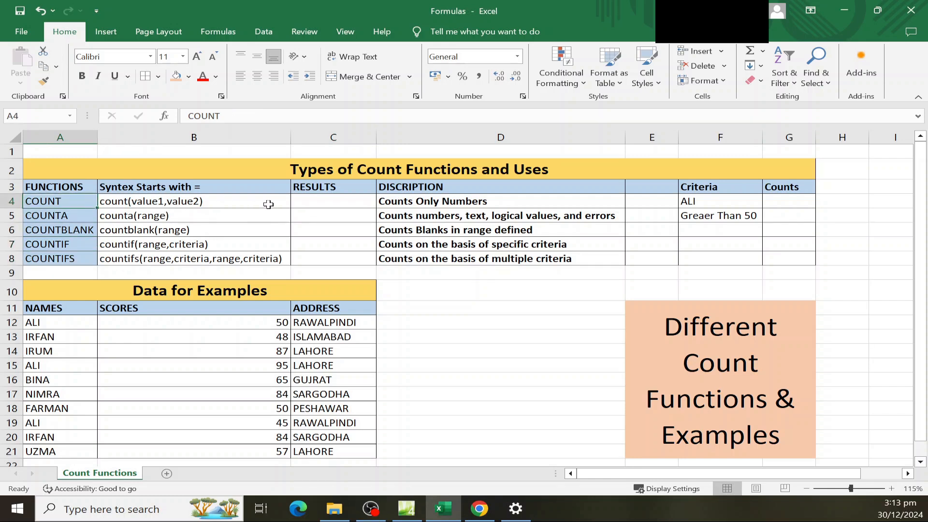
{"action": "left_click", "coordinate": [313, 201]}
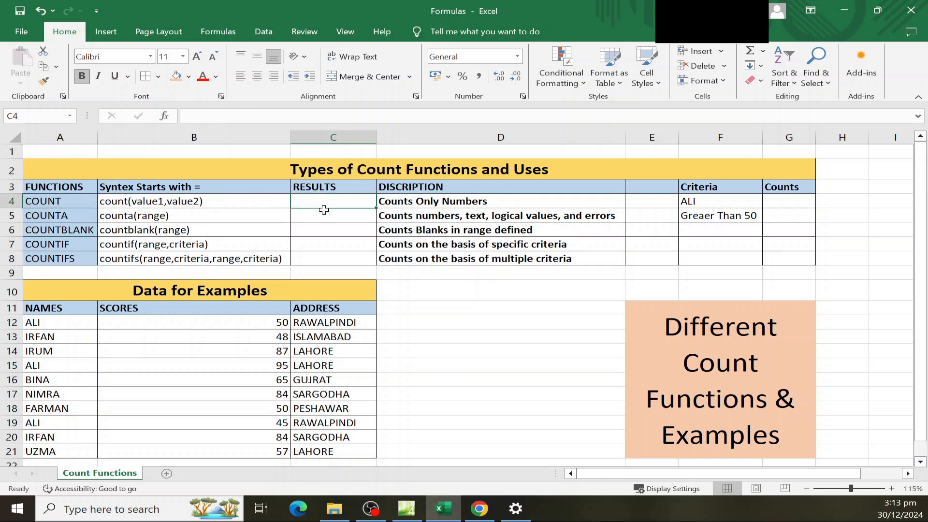
{"action": "left_click", "coordinate": [411, 206]}
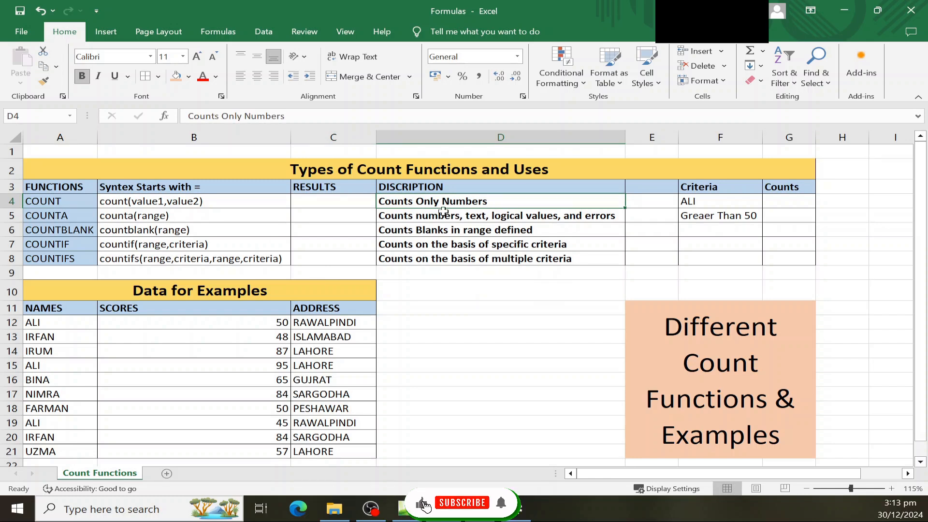
{"action": "left_click", "coordinate": [65, 217]}
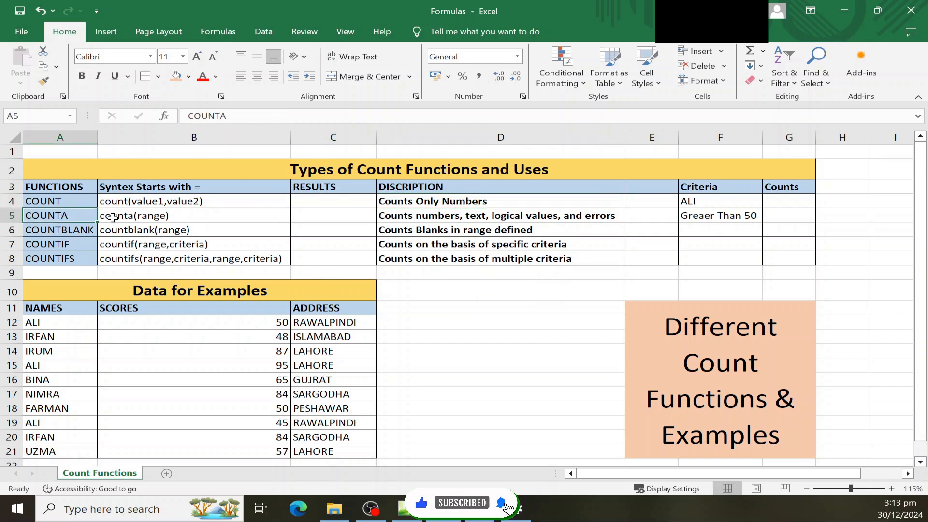
{"action": "left_click", "coordinate": [412, 218]}
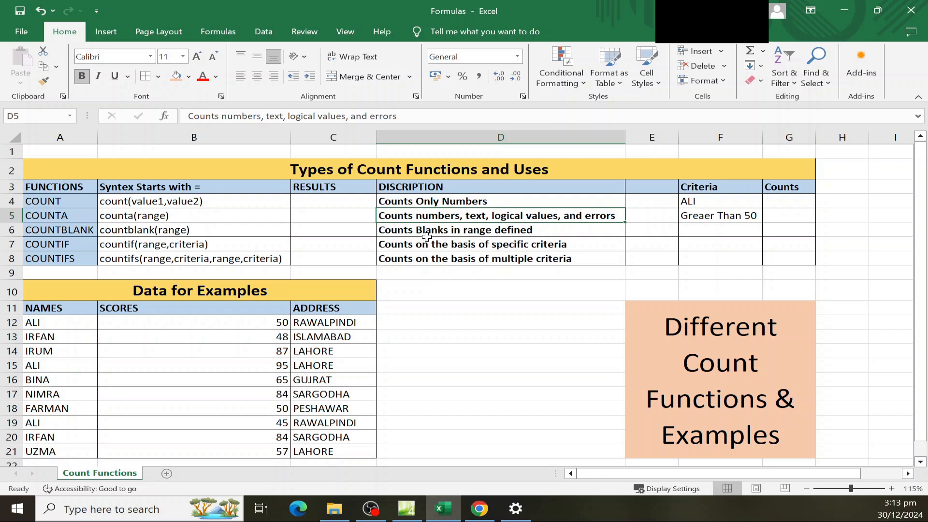
Review the COUNTBLANK, COUNTIF and COUNTIFS descriptions and the COUNT syntax in B4.
{"action": "left_click", "coordinate": [59, 231]}
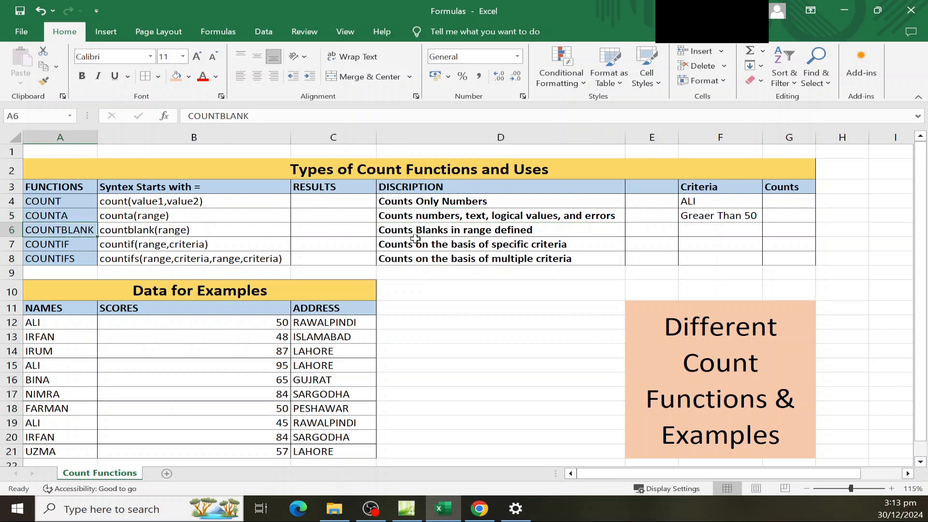
{"action": "left_click", "coordinate": [400, 231]}
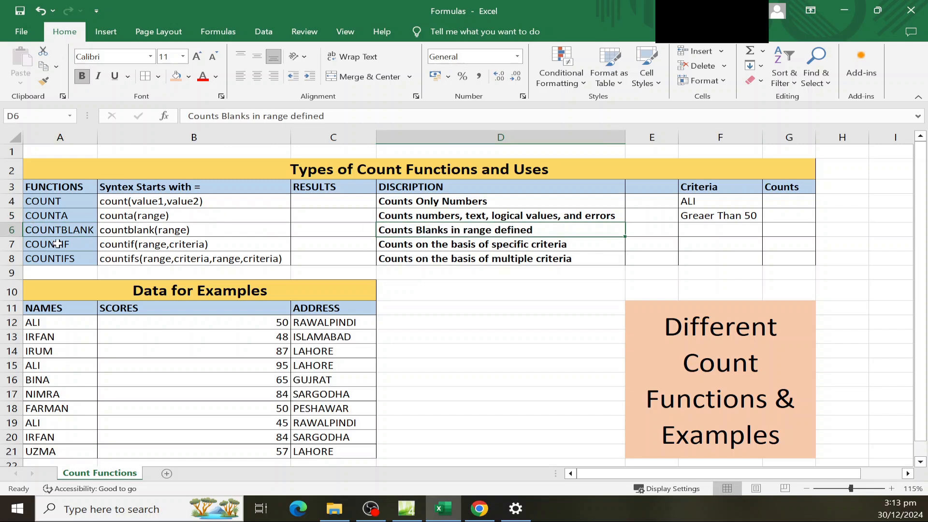
{"action": "left_click", "coordinate": [71, 249]}
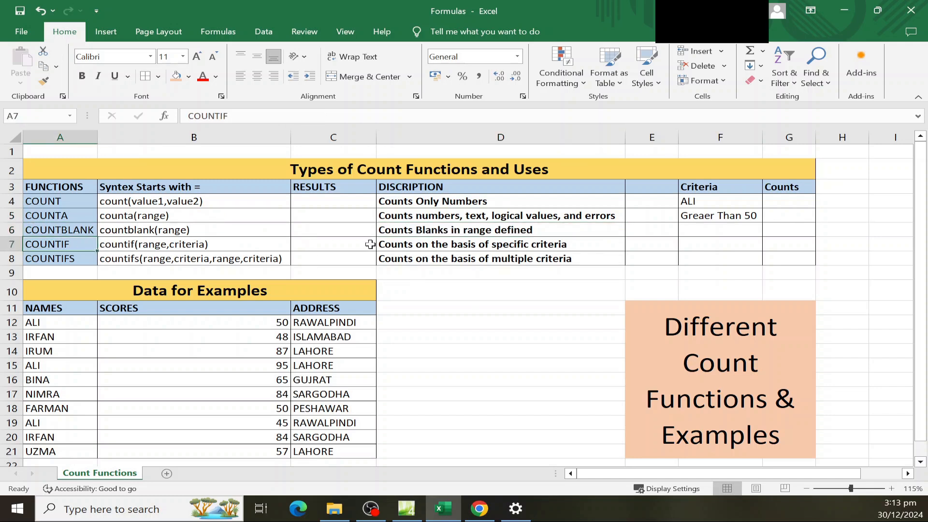
{"action": "left_click", "coordinate": [400, 248]}
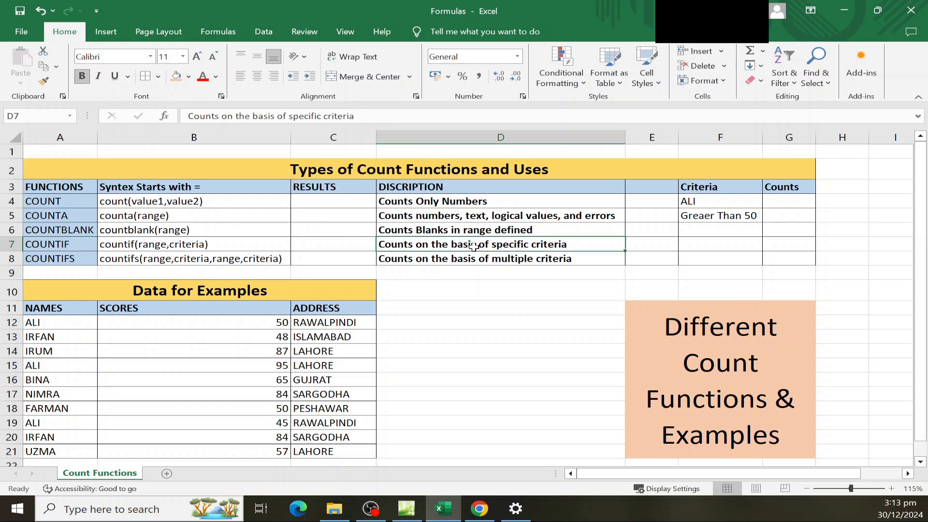
{"action": "left_click", "coordinate": [67, 260]}
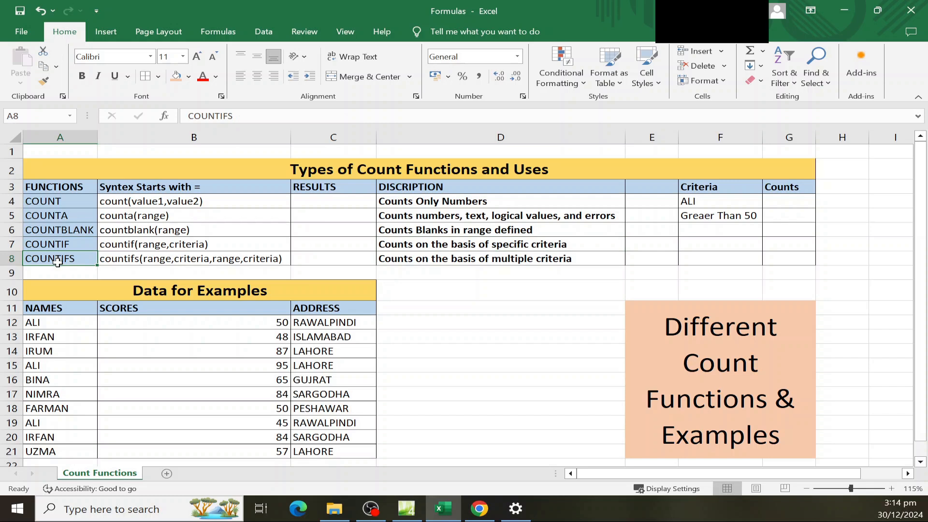
{"action": "left_click", "coordinate": [409, 259]}
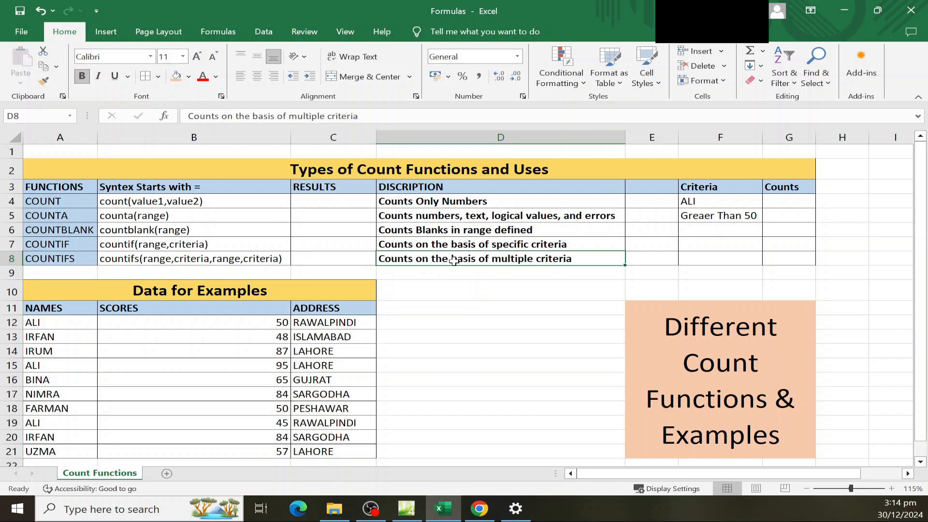
{"action": "left_click", "coordinate": [190, 203]}
{"action": "left_click", "coordinate": [305, 200]}
{"action": "left_click", "coordinate": [259, 200]}
Enter =COUNT(B12:B21) in C4, returning 10.
{"action": "left_click", "coordinate": [333, 202]}
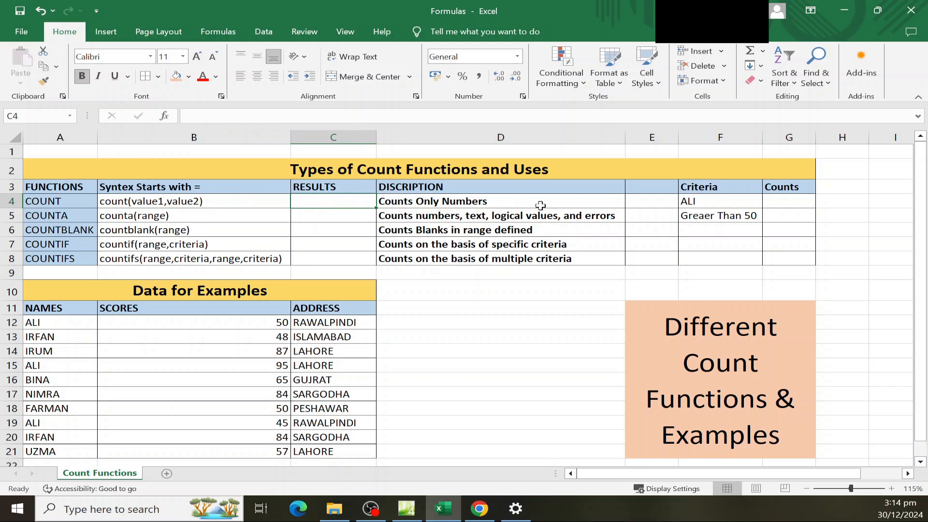
{"action": "type", "text": "="}
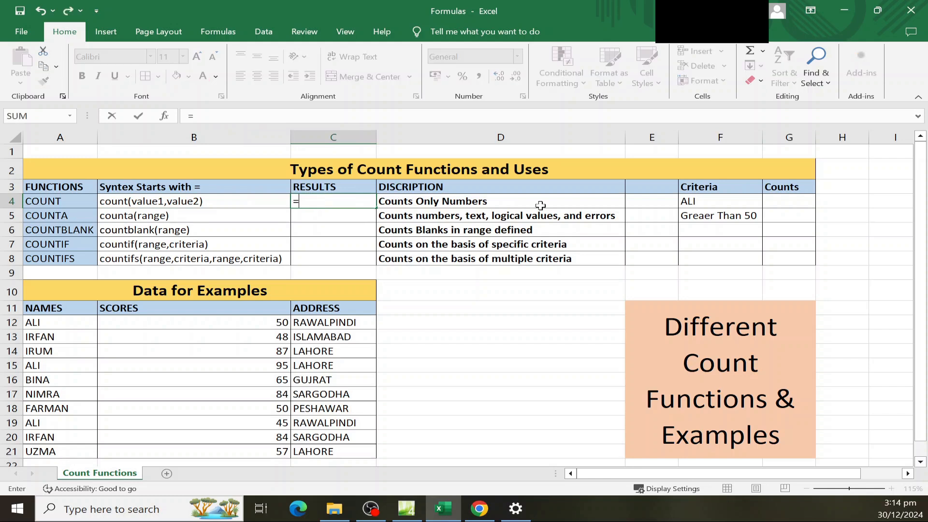
{"action": "type", "text": "count"}
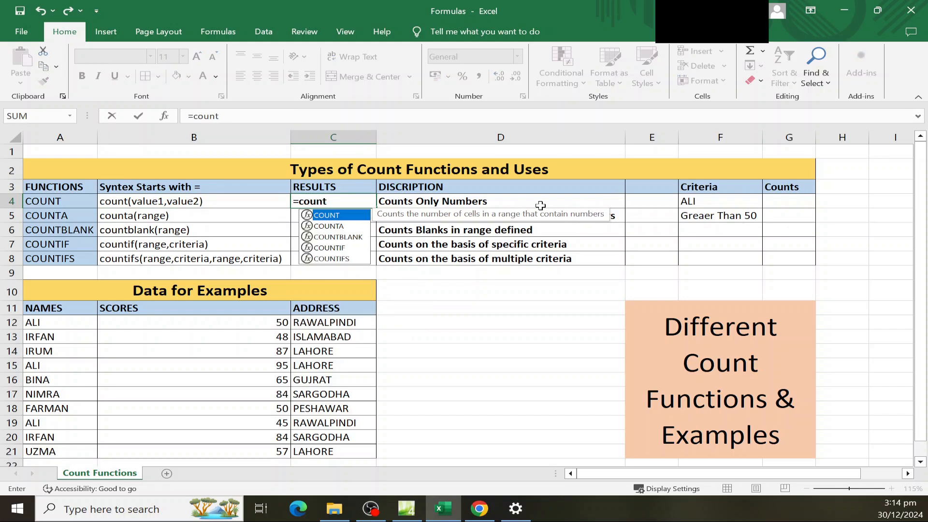
{"action": "type", "text": "("}
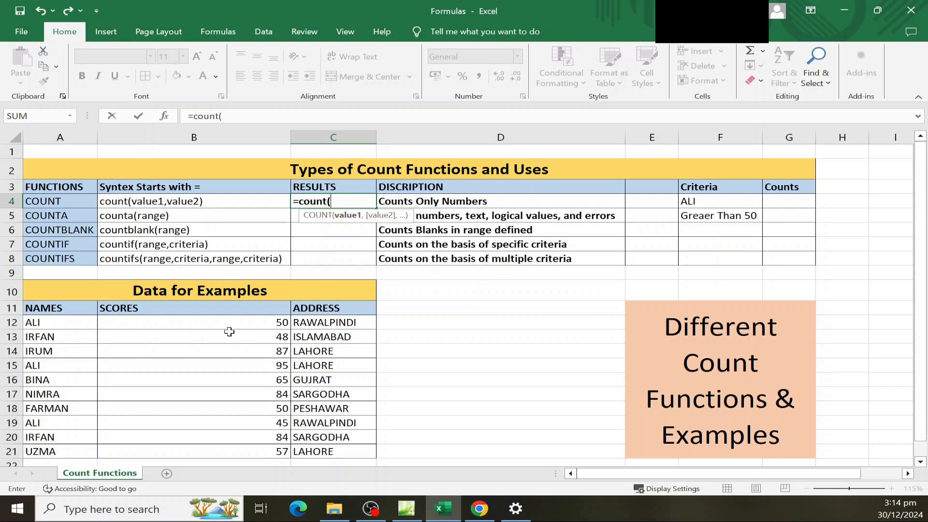
{"action": "left_click_drag", "start_coordinate": [207, 321], "coordinate": [216, 454]}
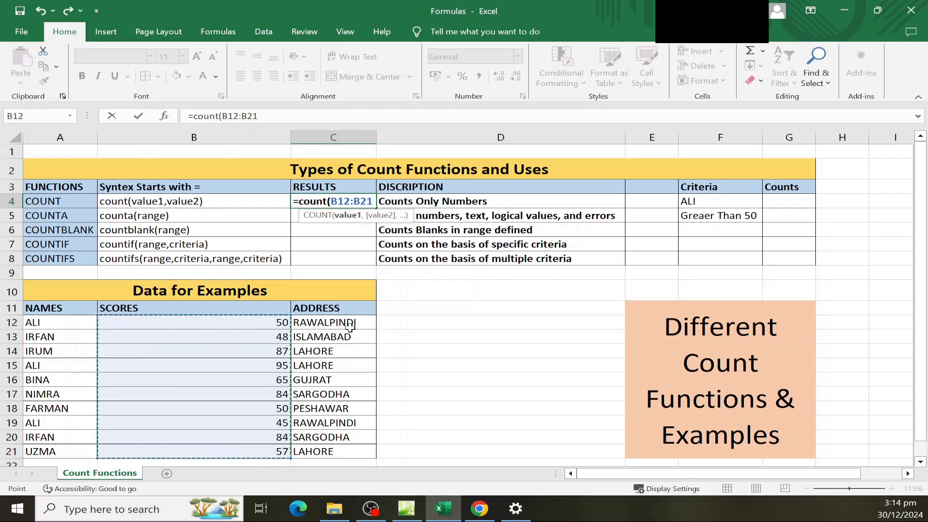
{"action": "key", "text": "Return"}
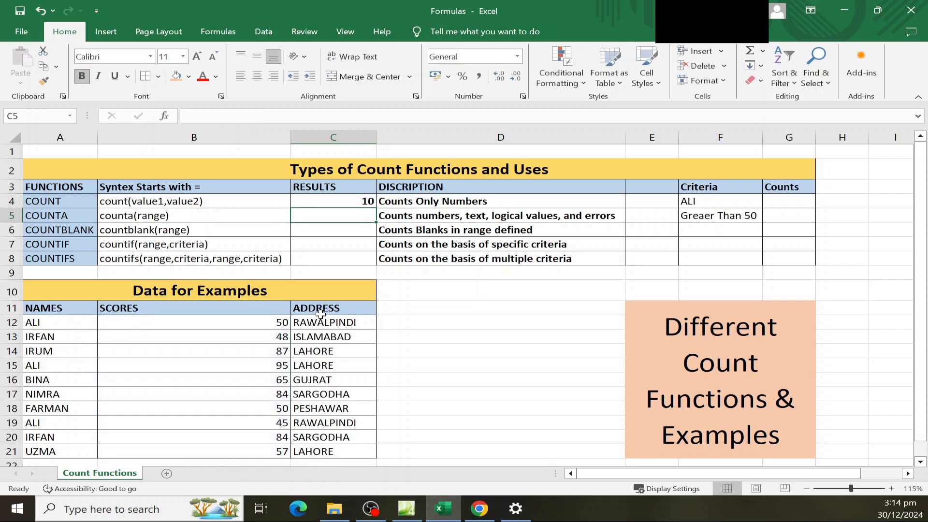
{"action": "left_click", "coordinate": [324, 202]}
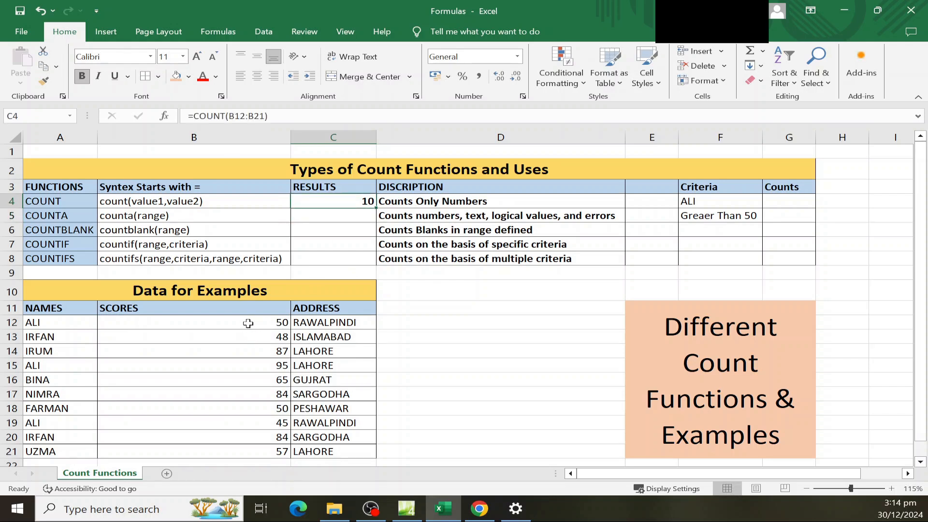
{"action": "left_click", "coordinate": [245, 323]}
{"action": "left_click", "coordinate": [246, 351]}
{"action": "left_click", "coordinate": [248, 365]}
{"action": "left_click", "coordinate": [247, 380]}
{"action": "left_click", "coordinate": [248, 394]}
{"action": "left_click", "coordinate": [247, 409]}
{"action": "left_click", "coordinate": [248, 422]}
{"action": "left_click", "coordinate": [248, 438]}
{"action": "left_click", "coordinate": [249, 451]}
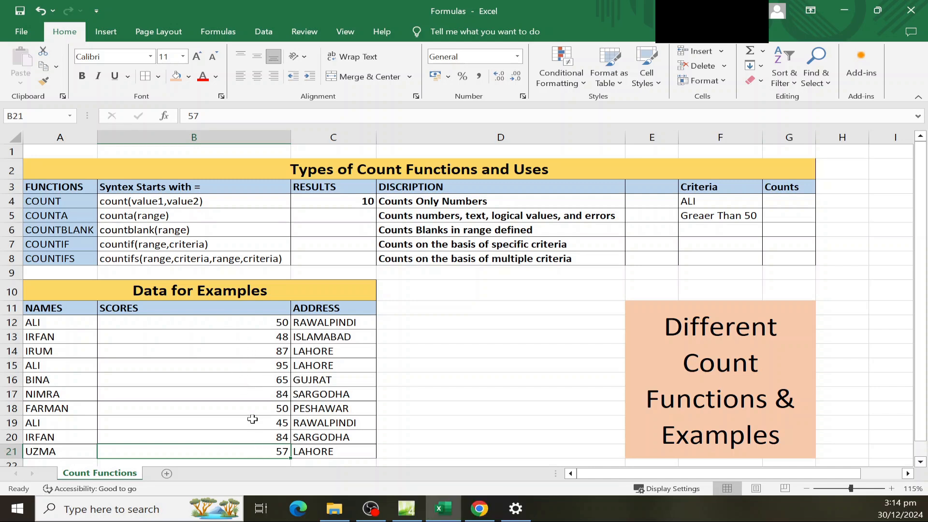
{"action": "left_click", "coordinate": [226, 380]}
{"action": "left_click", "coordinate": [215, 361]}
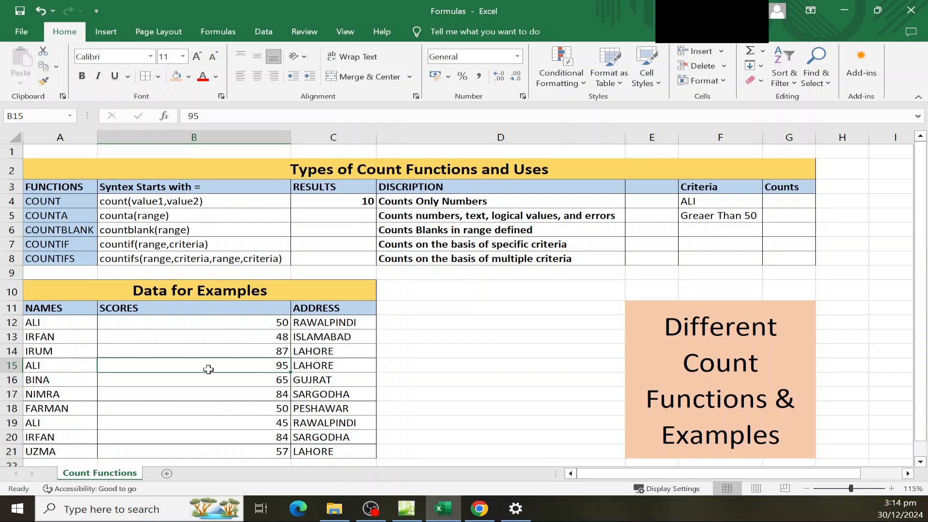
{"action": "key", "text": "Delete"}
{"action": "left_click", "coordinate": [349, 199]}
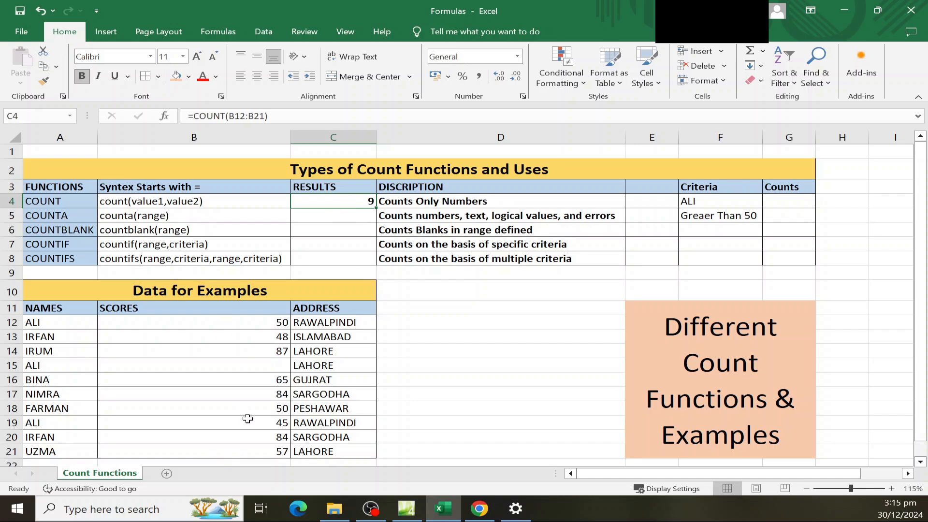
{"action": "left_click_drag", "start_coordinate": [247, 410], "coordinate": [246, 430]}
{"action": "key", "text": "Delete"}
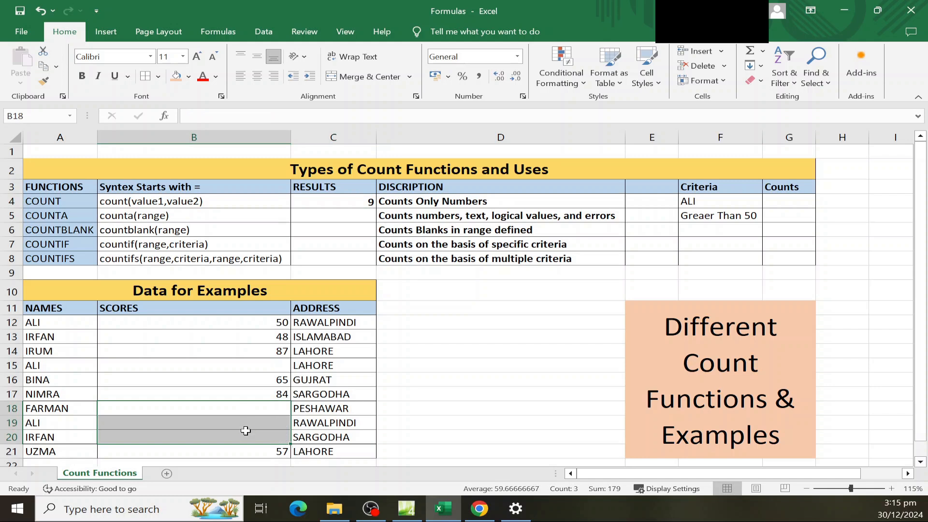
{"action": "left_click", "coordinate": [254, 380]}
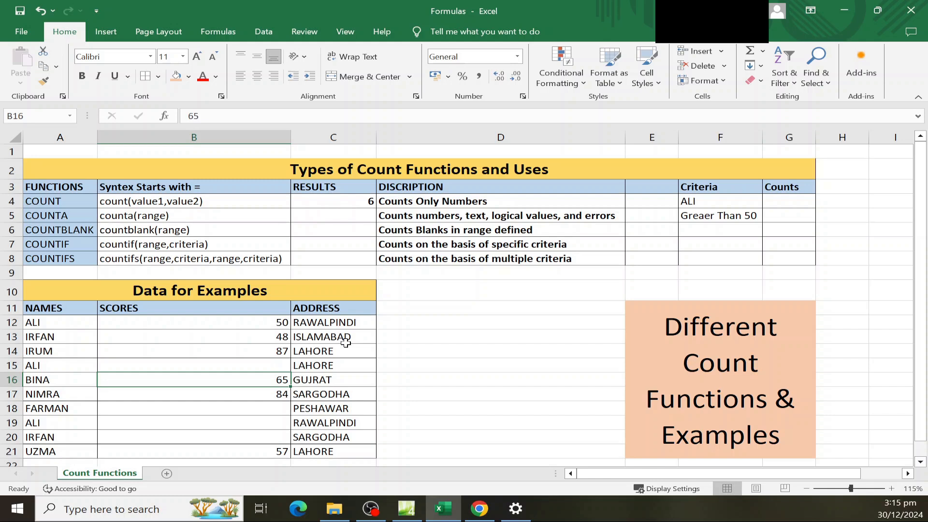
{"action": "key", "text": "ctrl+z"}
{"action": "key", "text": "ctrl+z"}
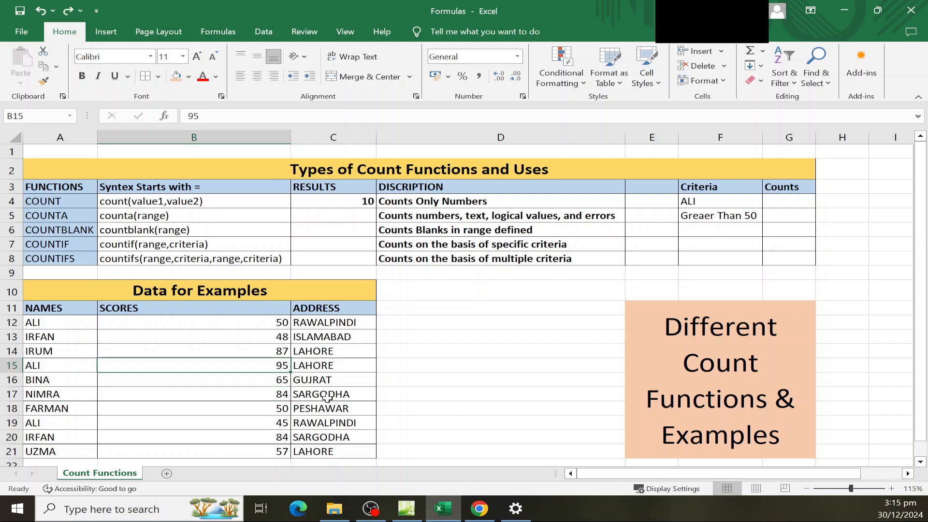
Replace B15's score 95 with the word Text and check the COUNT result in C4.
{"action": "left_click", "coordinate": [327, 395]}
{"action": "left_click", "coordinate": [279, 368]}
{"action": "key", "text": "Delete"}
{"action": "type", "text": "Text"}
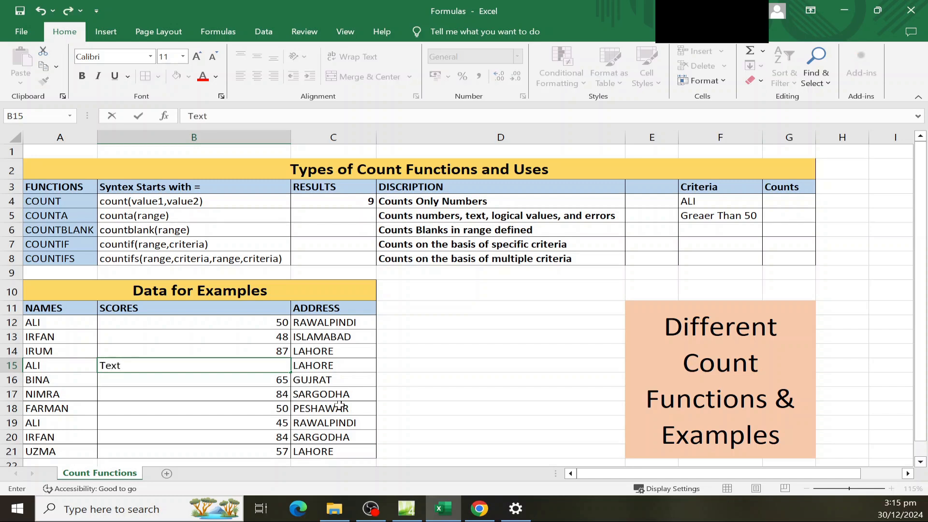
{"action": "key", "text": "Return"}
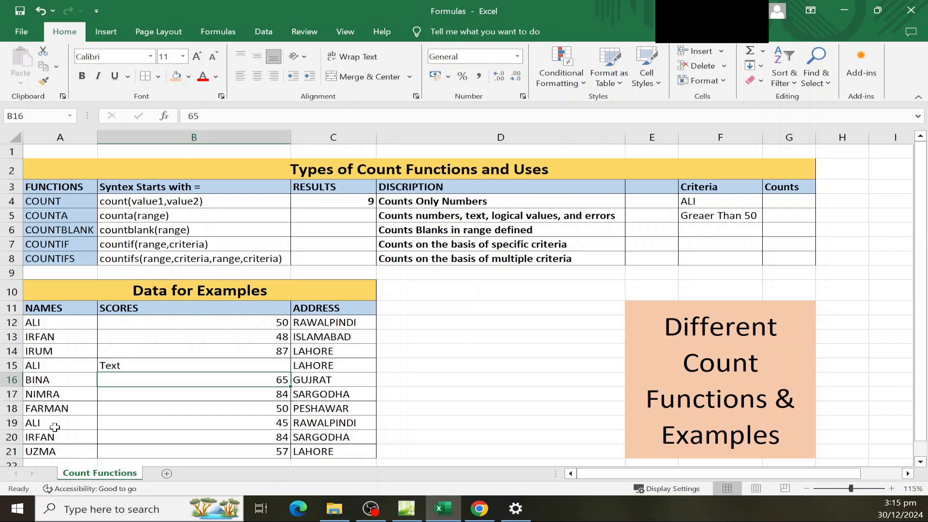
{"action": "left_click", "coordinate": [331, 206]}
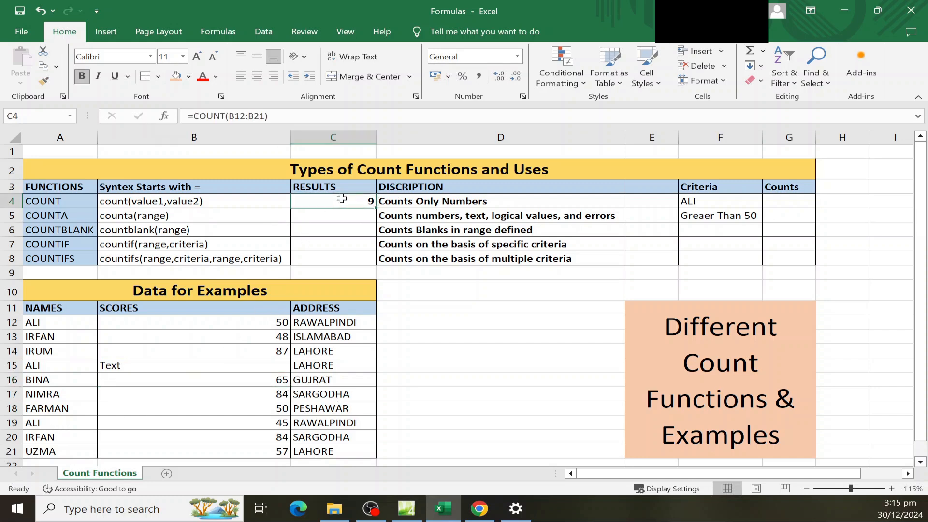
{"action": "left_click", "coordinate": [127, 367]}
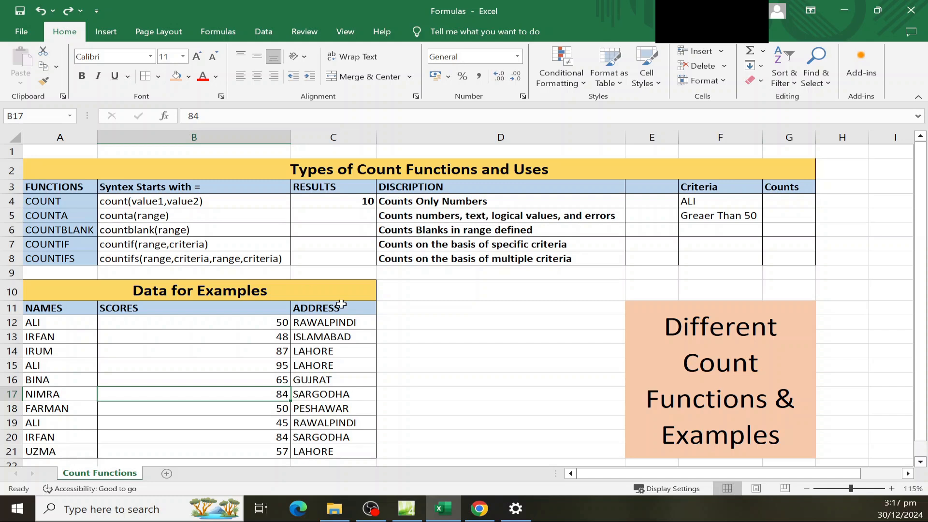
Enter =COUNTA(A12:B14) in C5, counting the 6 names and scores.
{"action": "left_click", "coordinate": [187, 312]}
{"action": "left_click", "coordinate": [337, 215]}
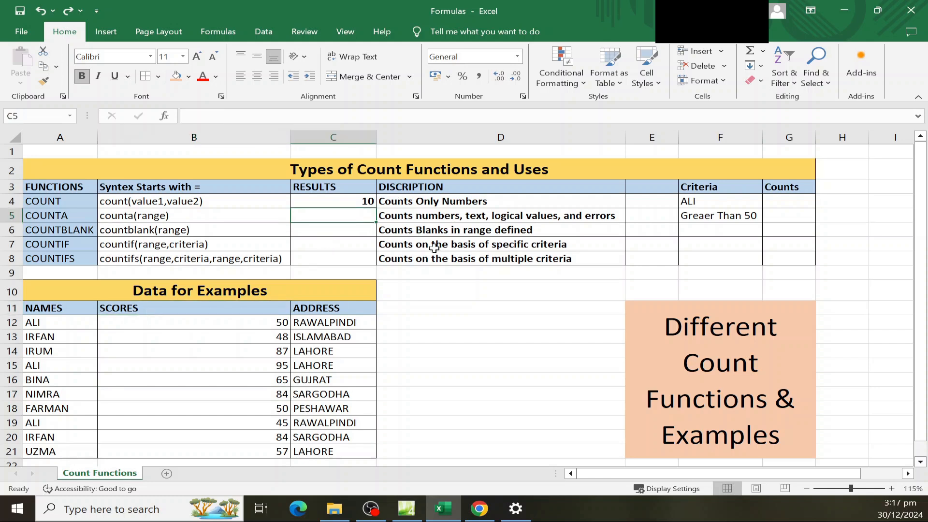
{"action": "type", "text": "="}
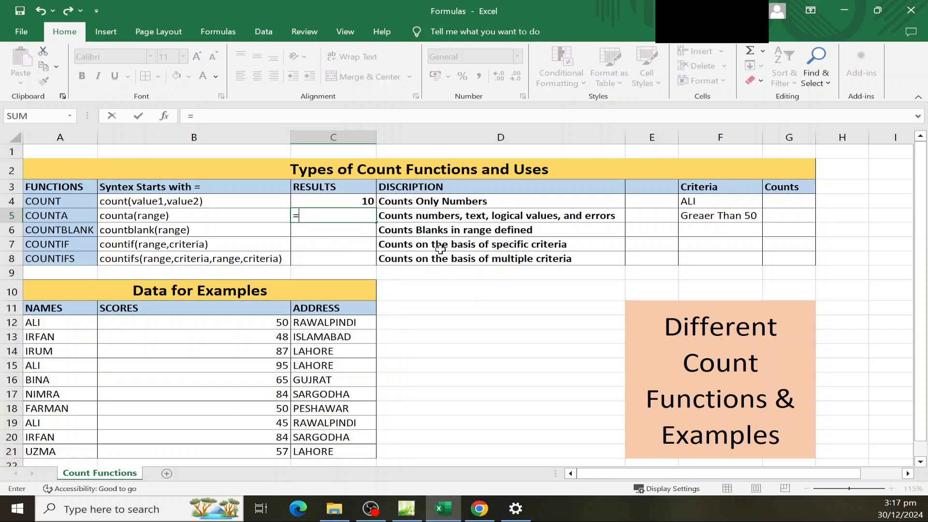
{"action": "type", "text": "counta("}
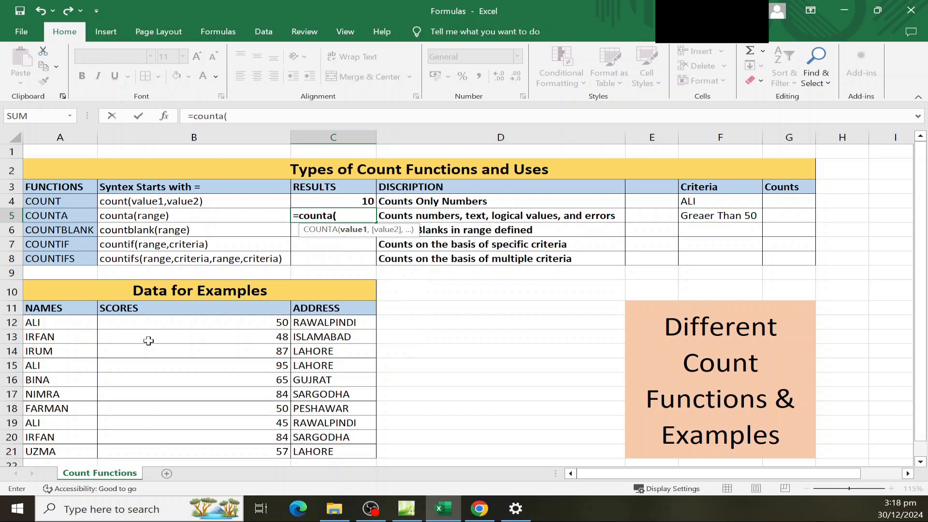
{"action": "left_click_drag", "start_coordinate": [54, 323], "coordinate": [282, 357]}
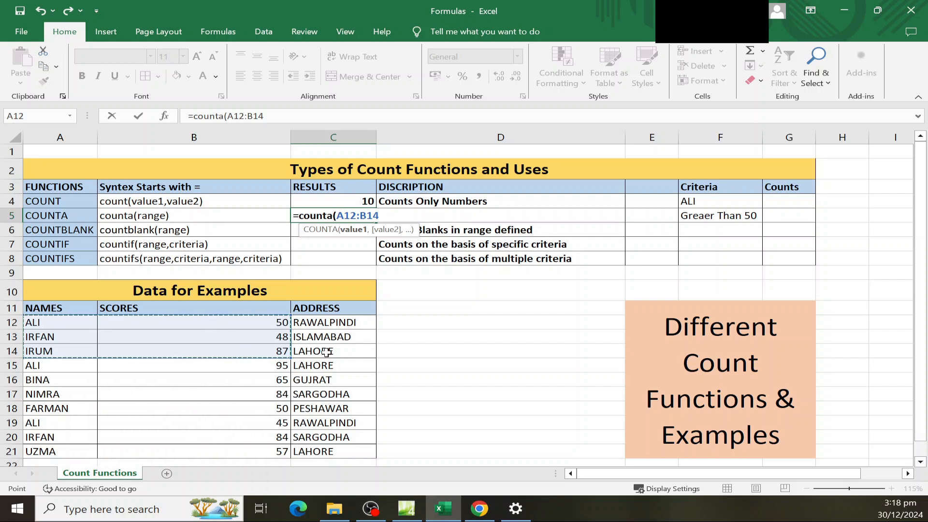
{"action": "key", "text": "Return"}
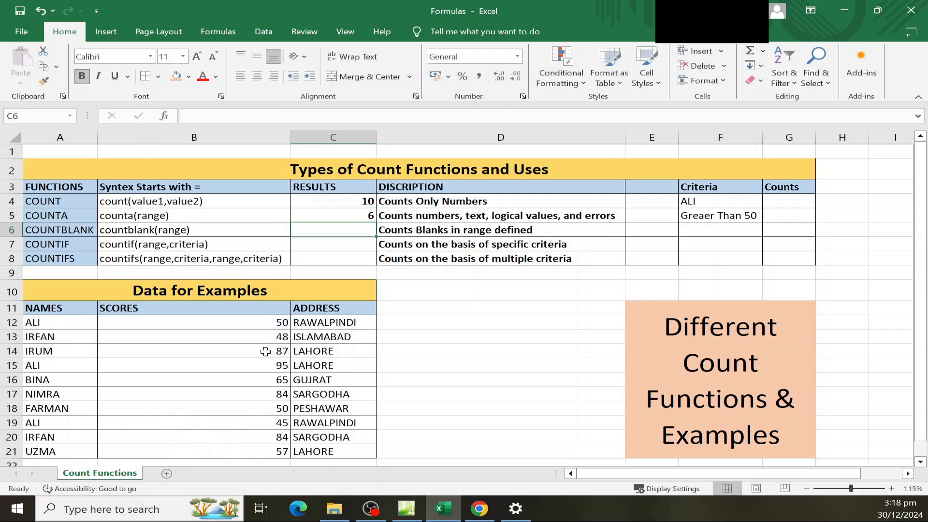
Clear the score 50 from B12 and review the COUNTA range A12:B14.
{"action": "left_click", "coordinate": [350, 216]}
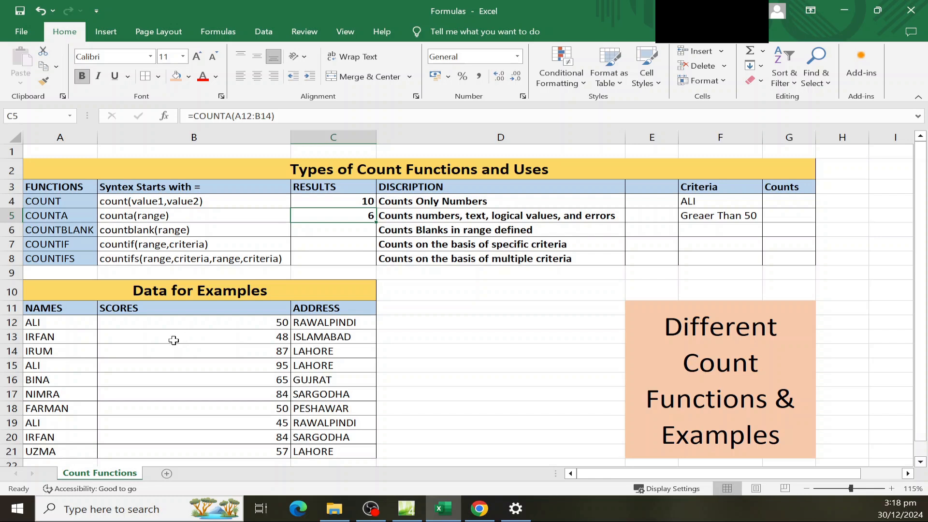
{"action": "left_click", "coordinate": [254, 320]}
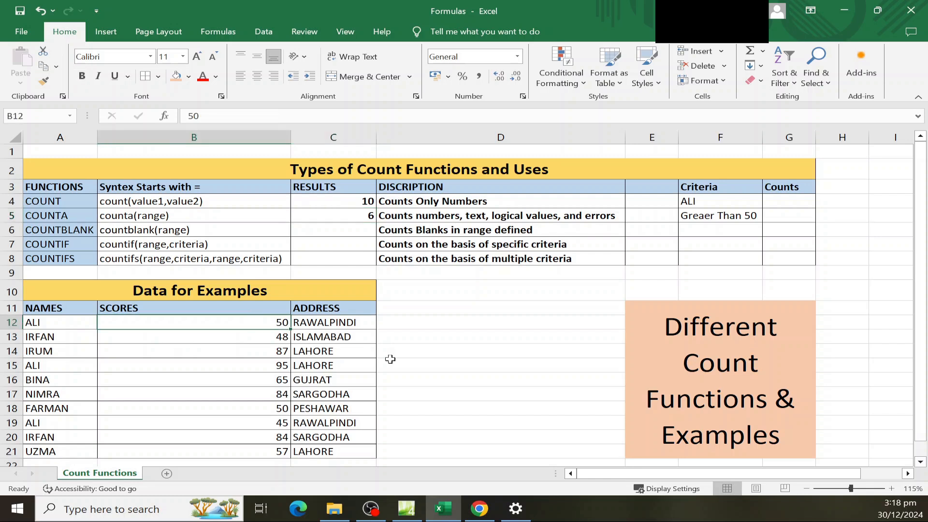
{"action": "key", "text": "Delete"}
{"action": "key", "text": "Down"}
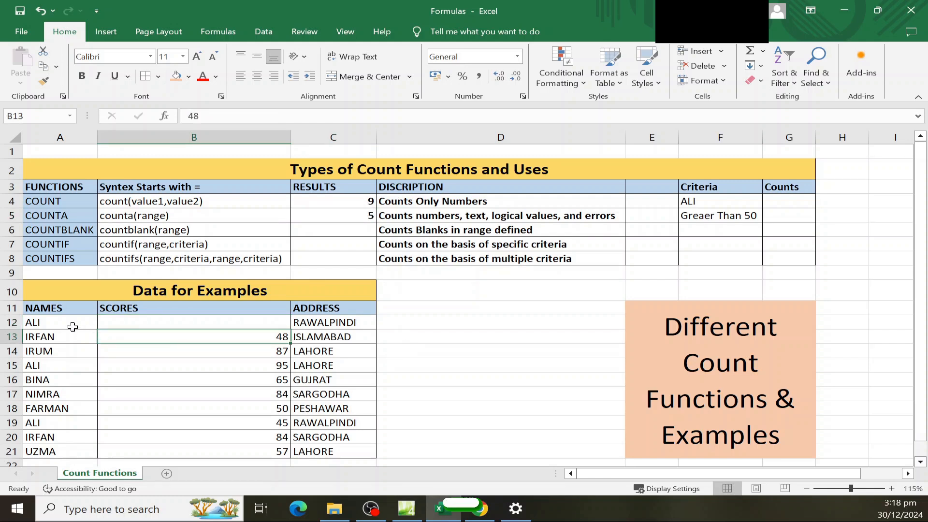
{"action": "left_click", "coordinate": [359, 212]}
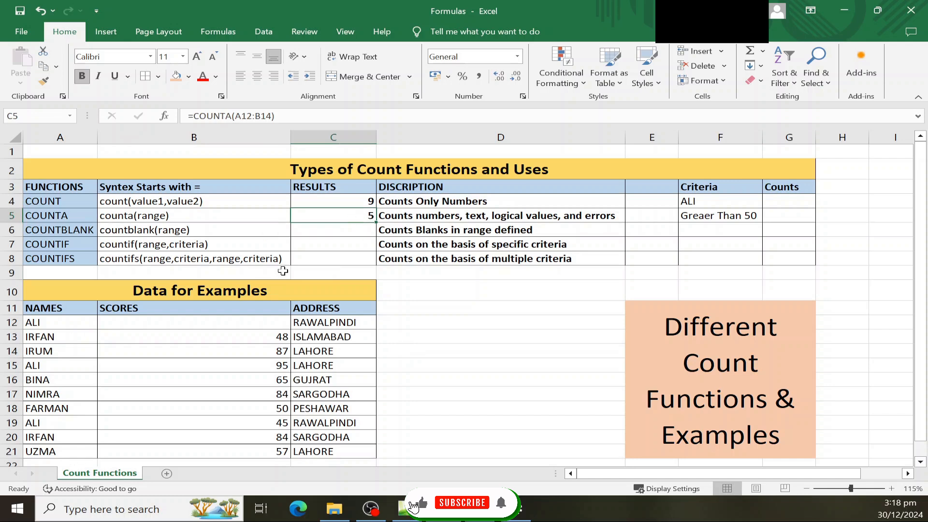
{"action": "left_click", "coordinate": [87, 327]}
{"action": "left_click", "coordinate": [222, 354], "text": "shift"}
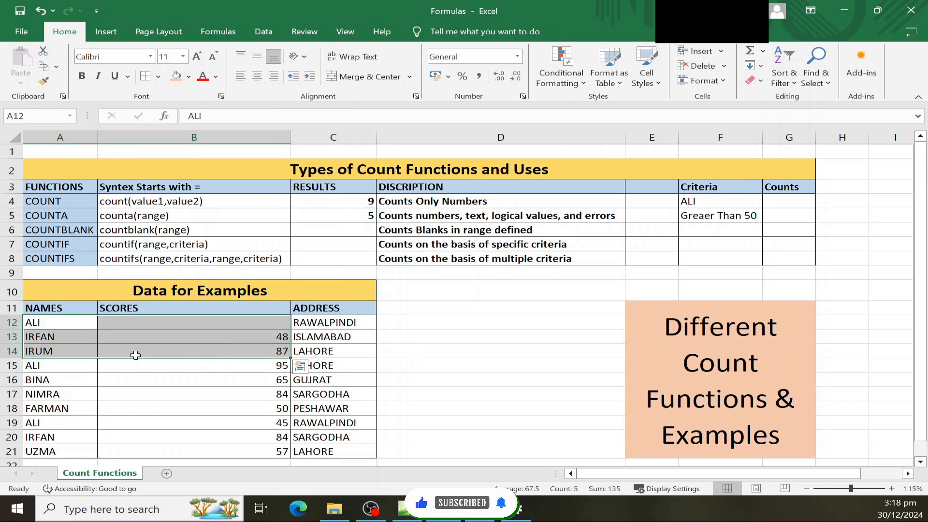
Clear the name in A13 and highlight A12:B14 to show its empty cells.
{"action": "left_click", "coordinate": [72, 338]}
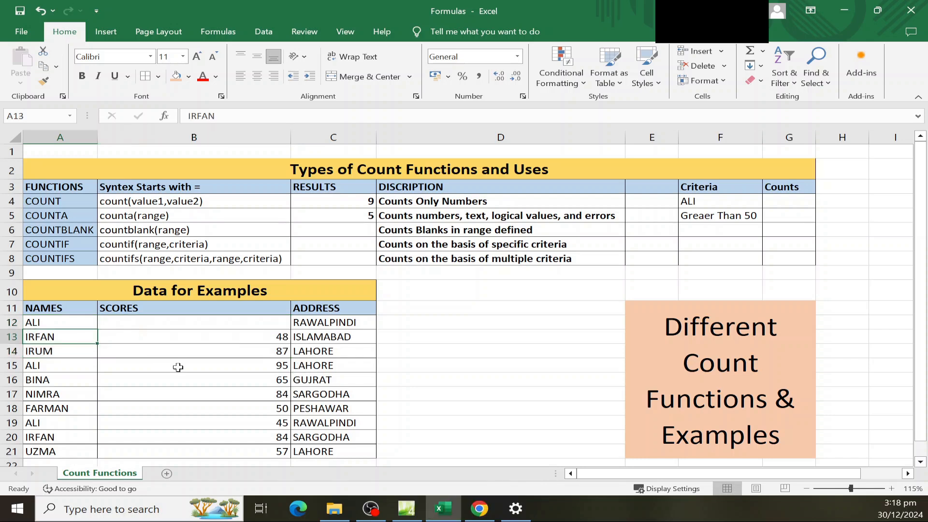
{"action": "key", "text": "Delete"}
{"action": "key", "text": "Down"}
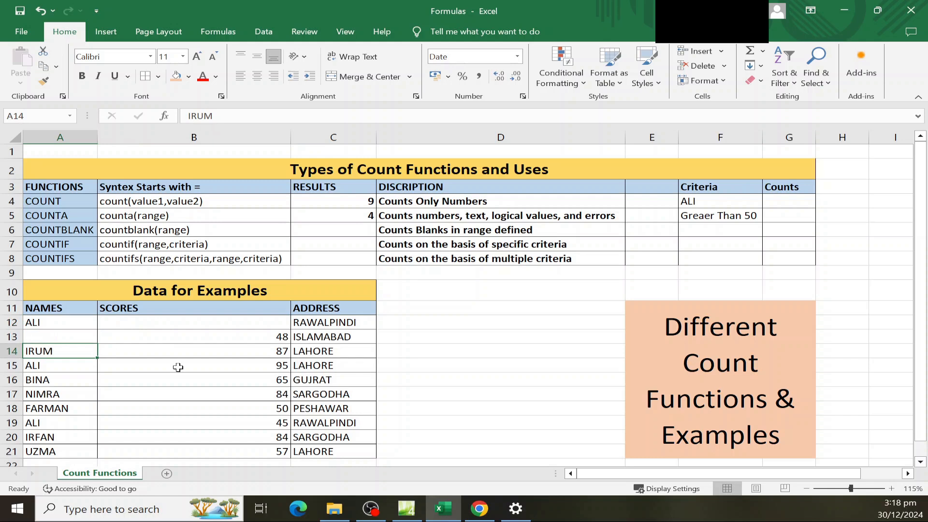
{"action": "left_click_drag", "start_coordinate": [72, 320], "coordinate": [238, 356]}
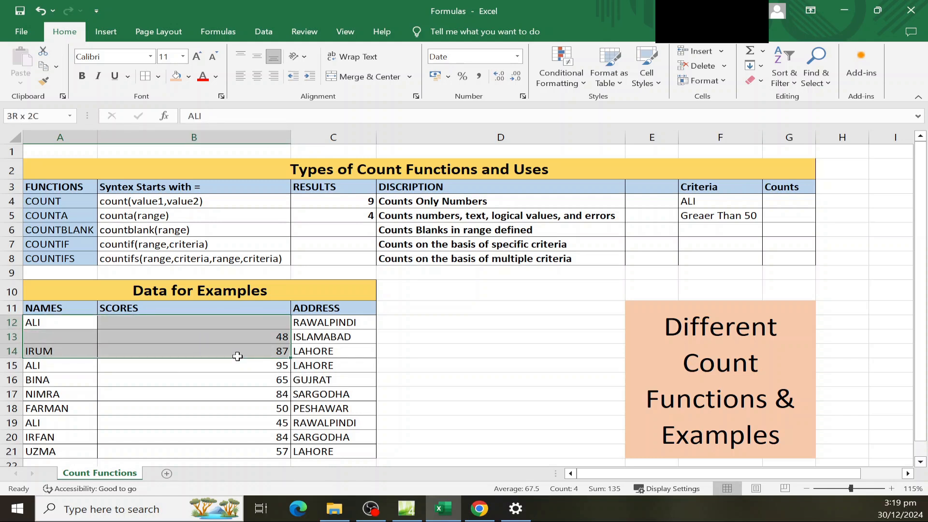
{"action": "left_click_drag", "start_coordinate": [237, 356], "coordinate": [238, 356]}
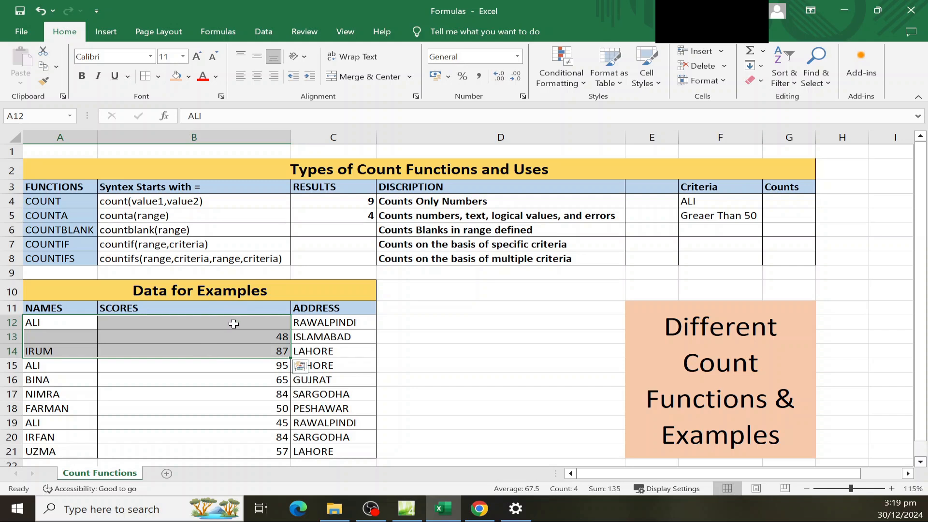
{"action": "left_click", "coordinate": [73, 231]}
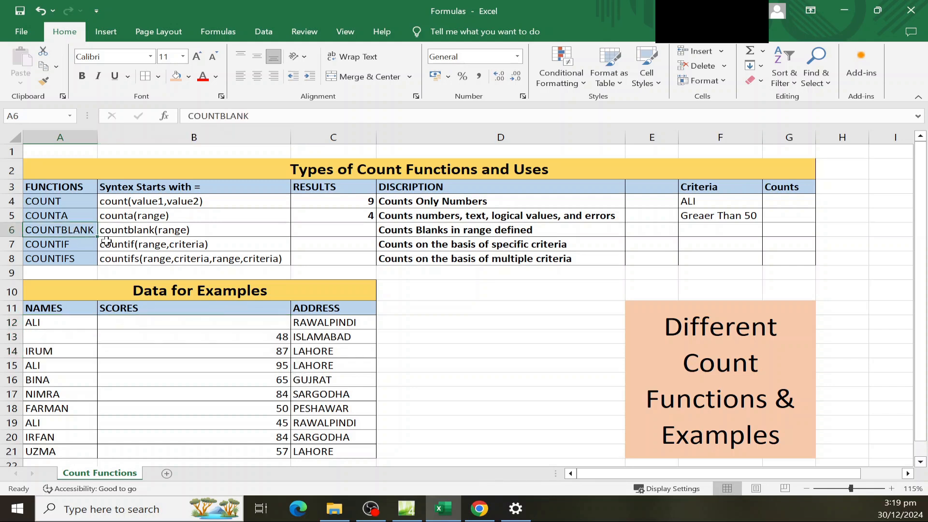
{"action": "left_click", "coordinate": [65, 322]}
{"action": "left_click_drag", "start_coordinate": [66, 321], "coordinate": [227, 353]}
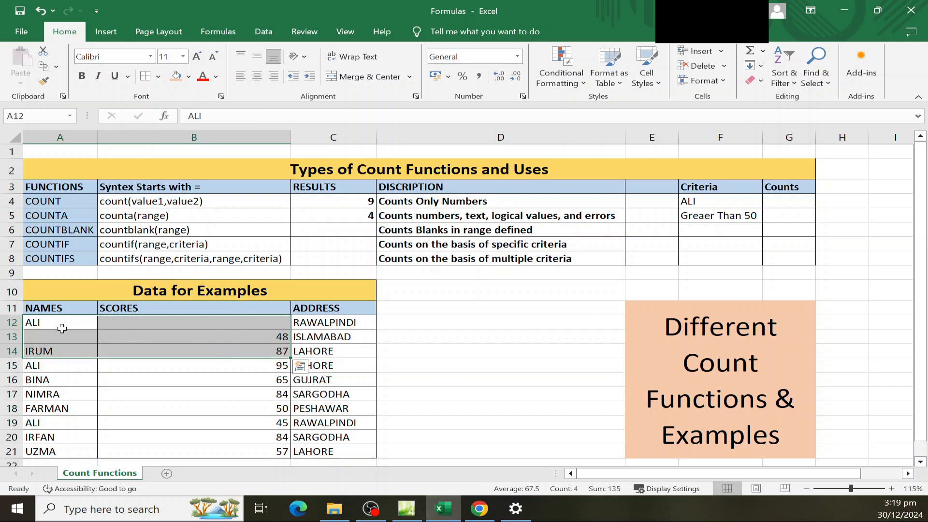
Enter =COUNTBLANK(A12:B14) in C6, returning 2 empty cells.
{"action": "left_click", "coordinate": [365, 227]}
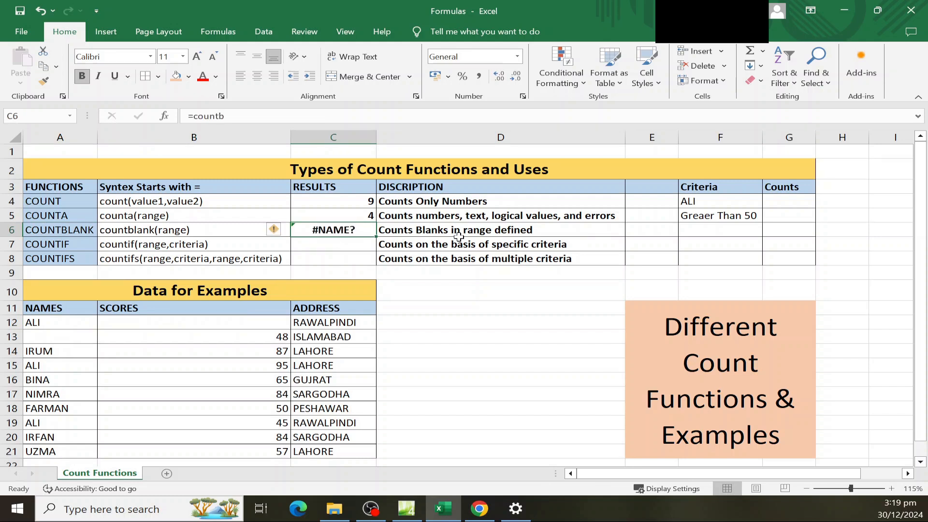
{"action": "key", "text": "ctrl+z"}
{"action": "type", "text": "=count("}
{"action": "key", "text": "BackSpace"}
{"action": "type", "text": "blank"}
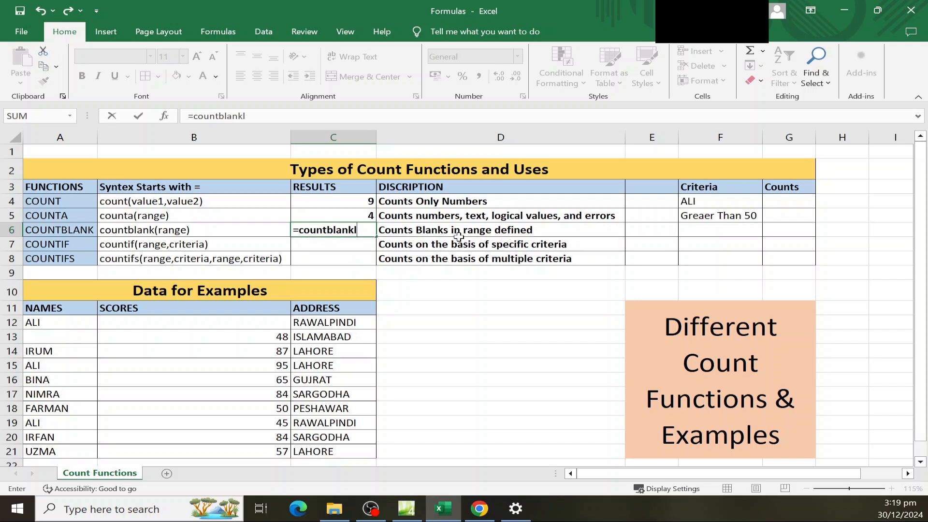
{"action": "type", "text": "("}
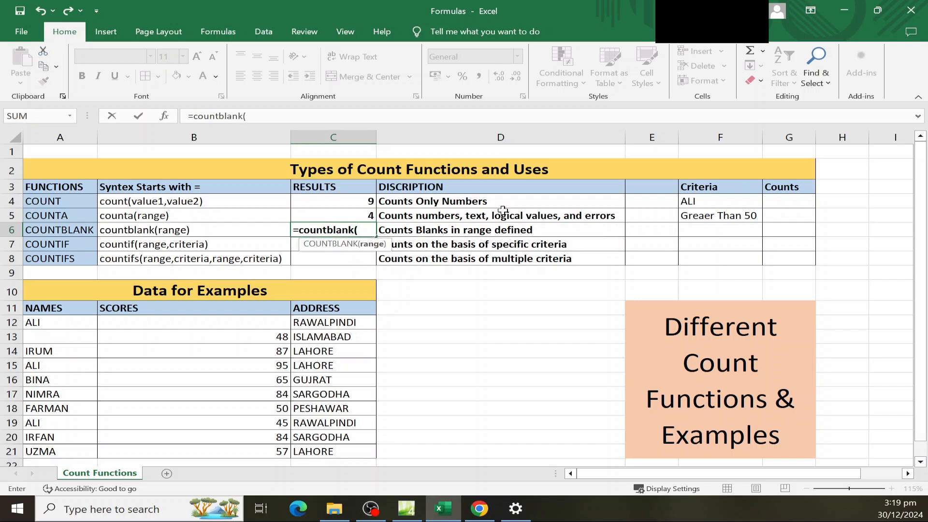
{"action": "left_click_drag", "start_coordinate": [58, 322], "coordinate": [250, 351]}
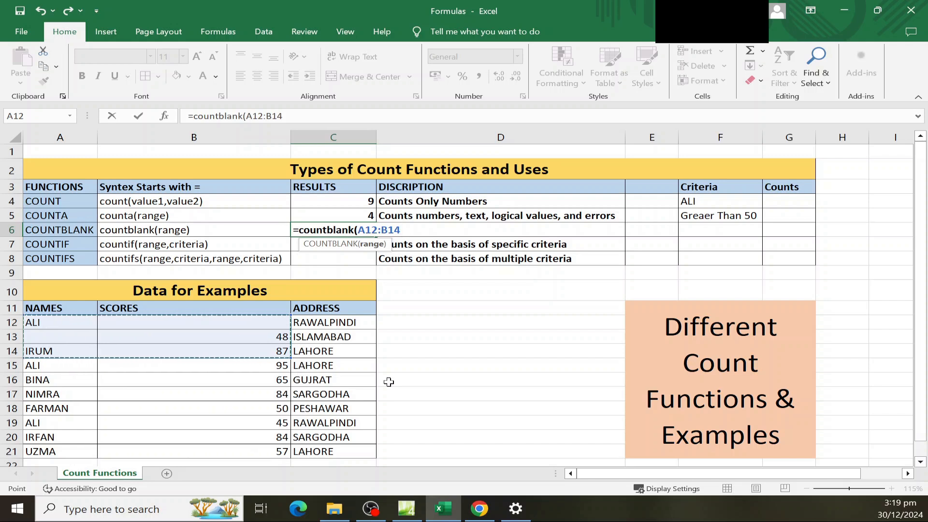
{"action": "key", "text": "Return"}
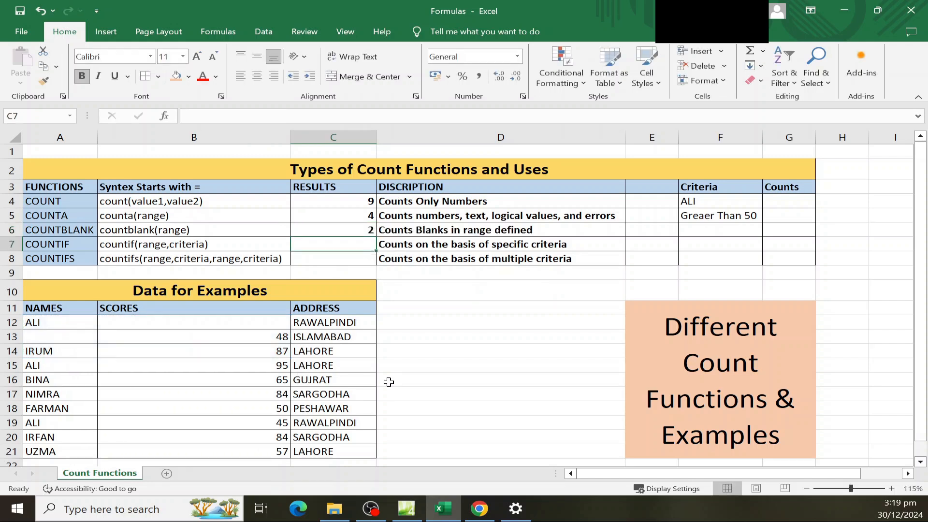
{"action": "left_click_drag", "start_coordinate": [62, 319], "coordinate": [219, 354]}
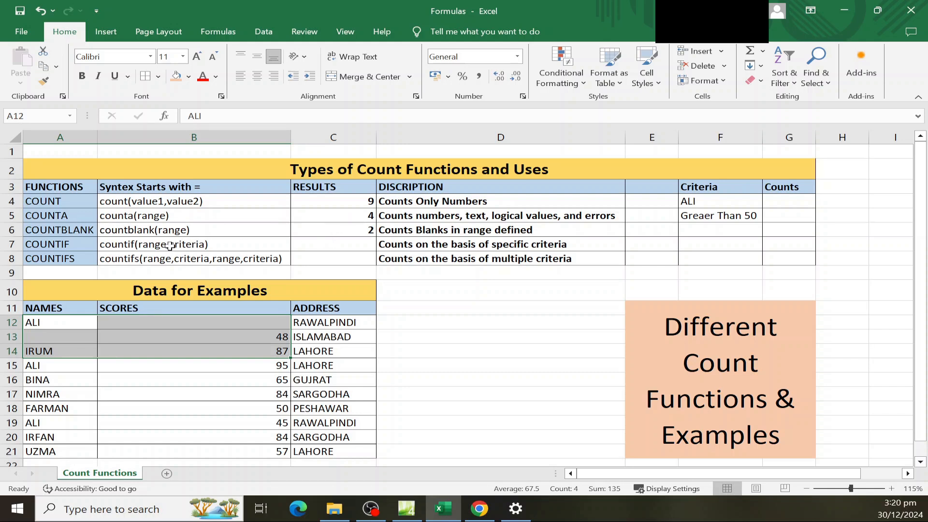
{"action": "left_click", "coordinate": [50, 245]}
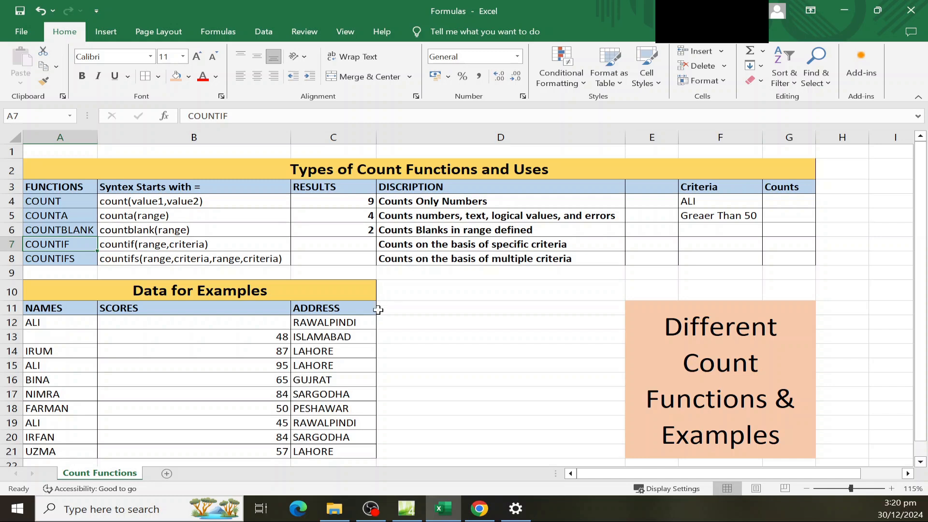
{"action": "left_click", "coordinate": [63, 334]}
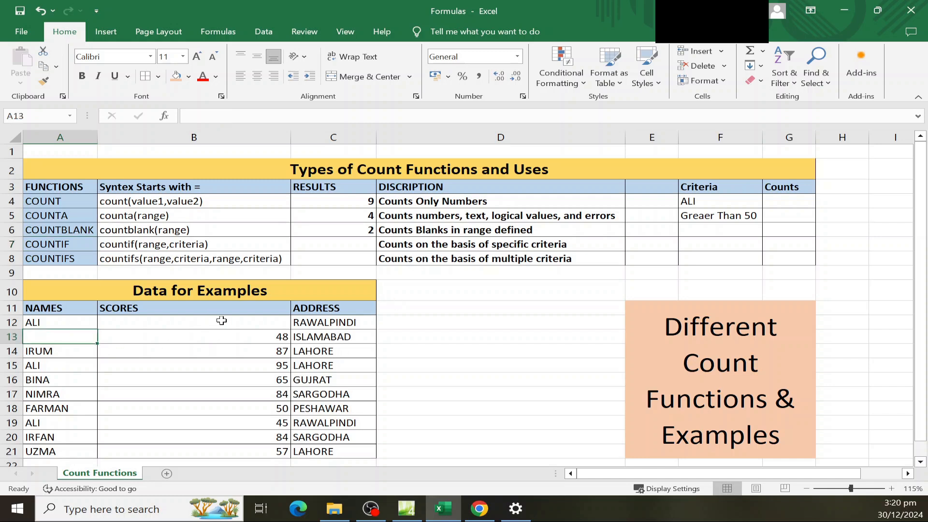
{"action": "left_click", "coordinate": [332, 247]}
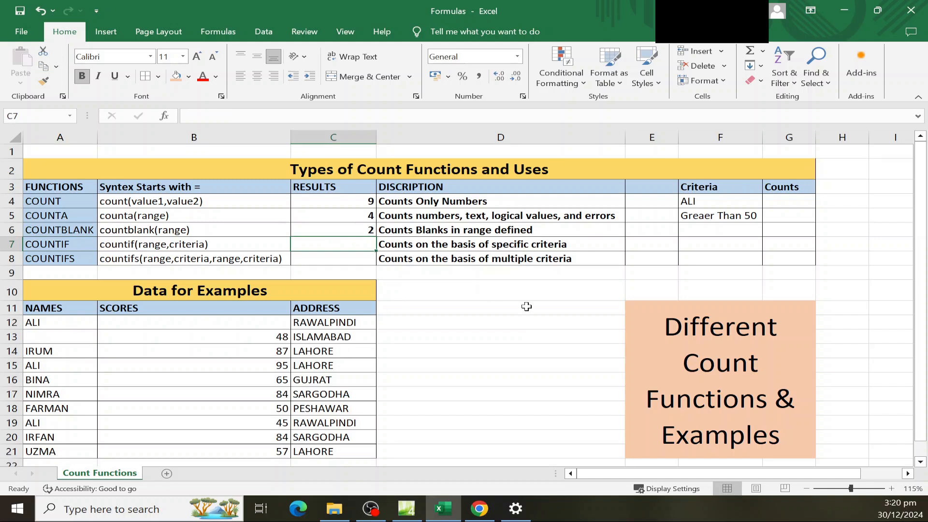
Enter =COUNTIF(A12:B21,"Ali") in C7, returning 3.
{"action": "type", "text": "=count"}
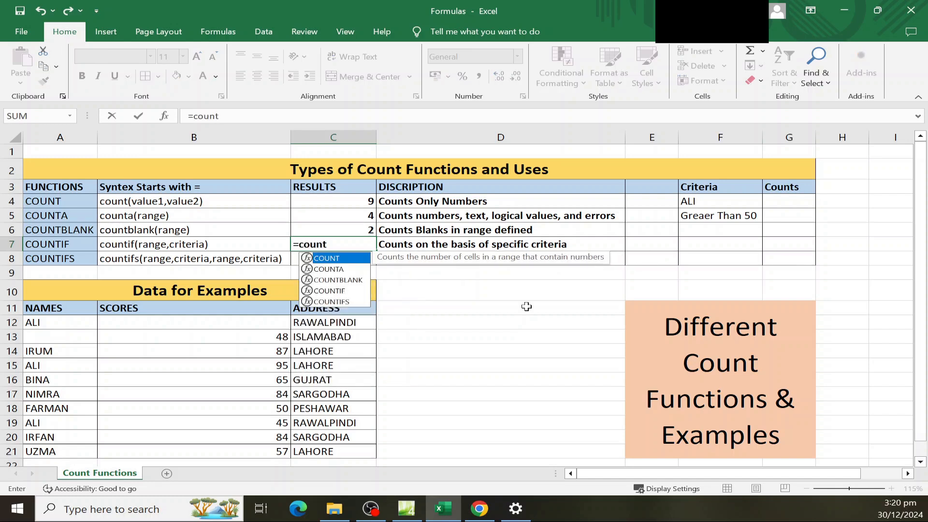
{"action": "type", "text": "if("}
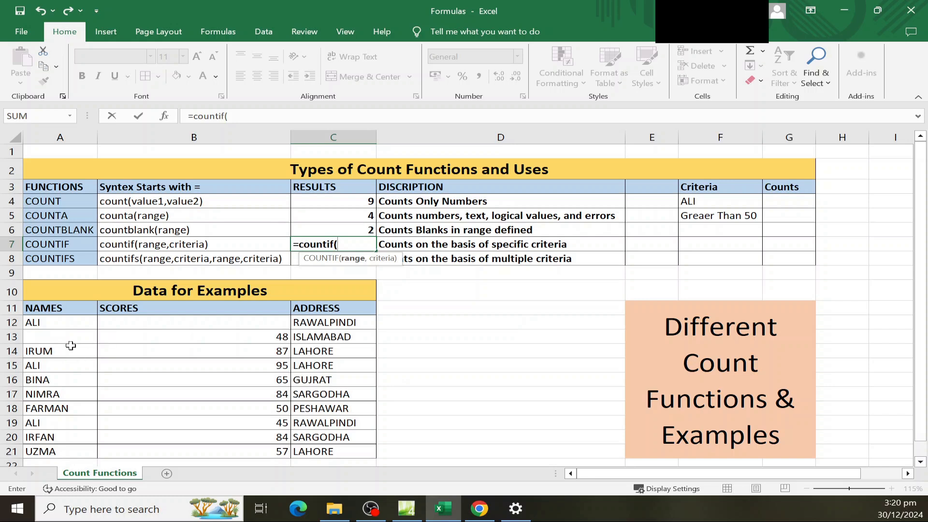
{"action": "left_click_drag", "start_coordinate": [57, 322], "coordinate": [269, 454]}
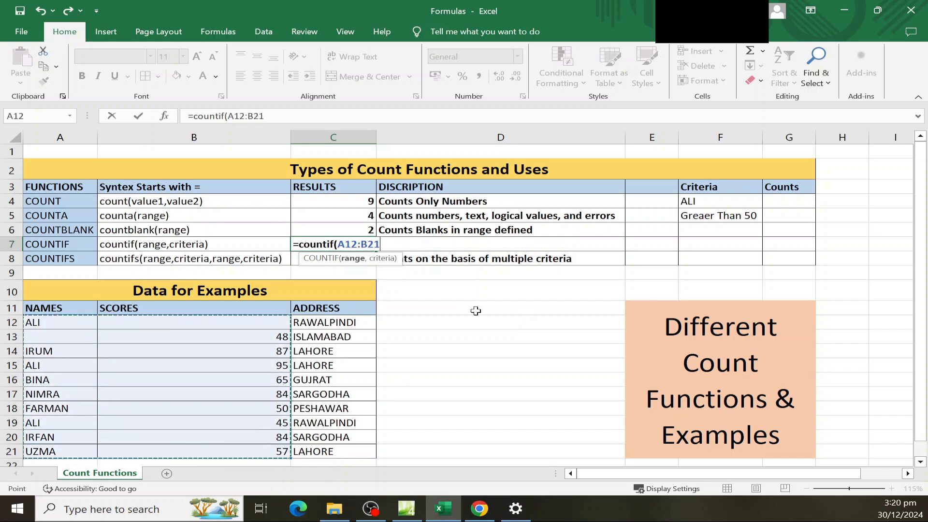
{"action": "type", "text": ","}
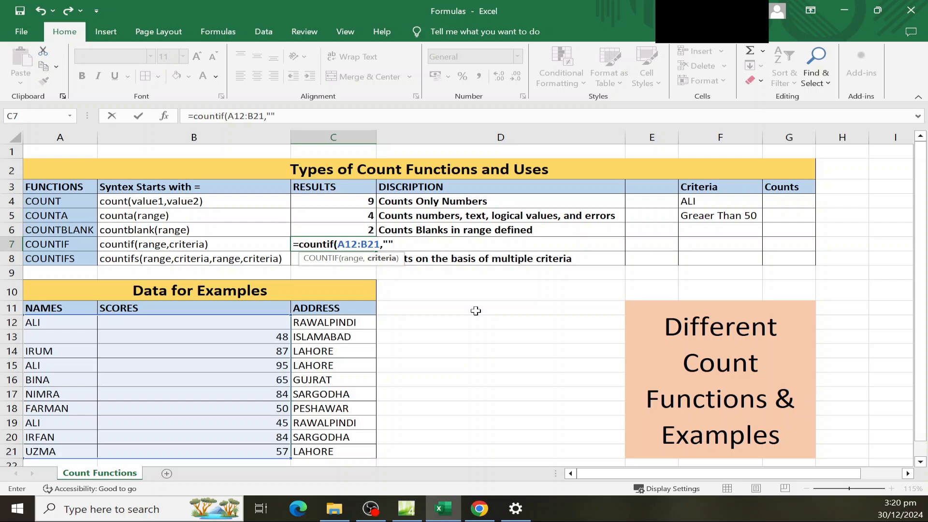
{"action": "left_click", "coordinate": [272, 116]}
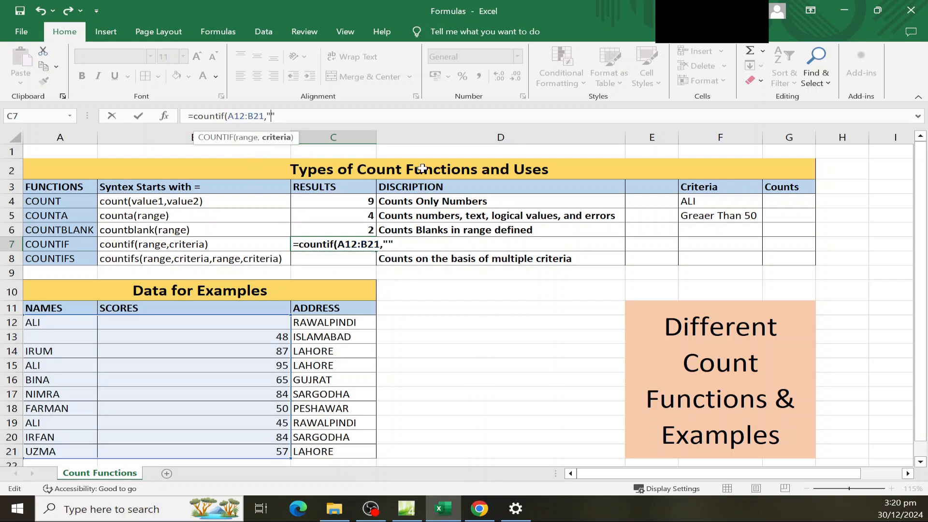
{"action": "type", "text": "Ali"}
{"action": "key", "text": "Return"}
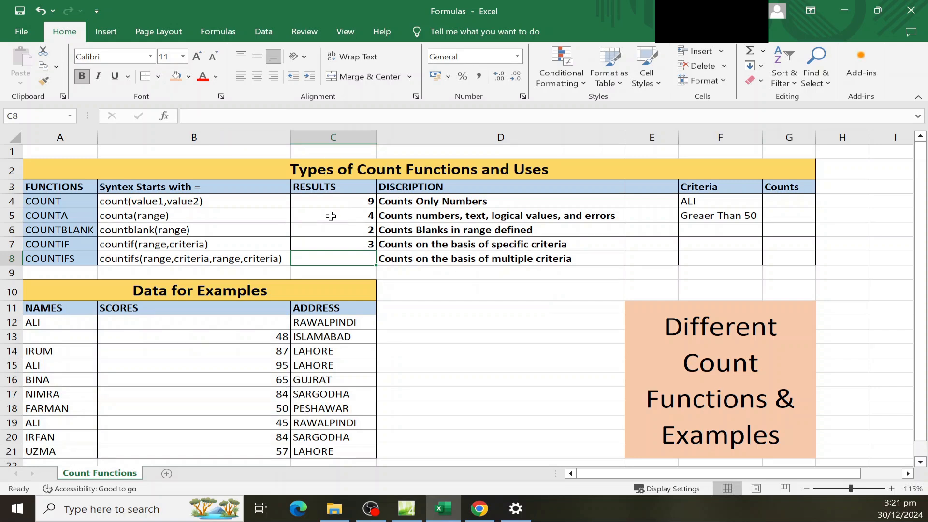
Check C7's COUNTIF result of 3 against the ALI entries in A12, A15 and A19.
{"action": "left_click", "coordinate": [361, 247]}
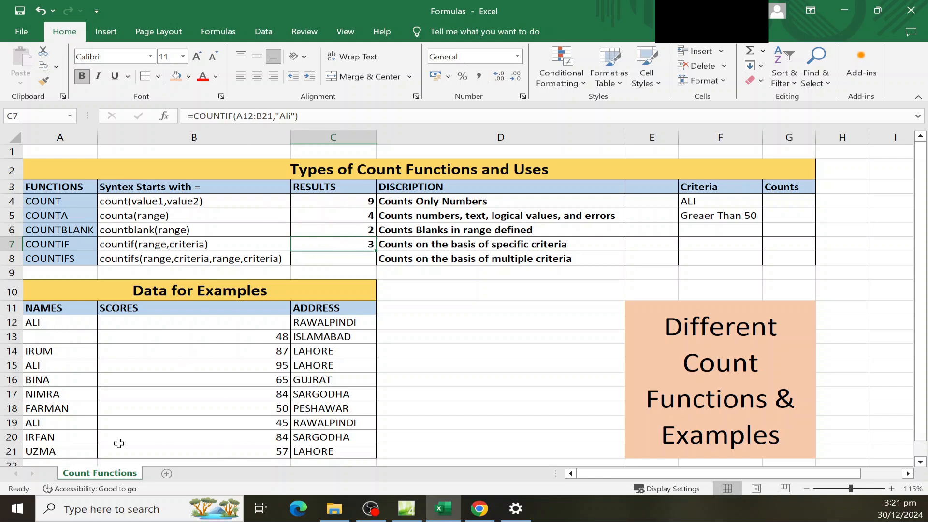
{"action": "left_click", "coordinate": [63, 326]}
{"action": "left_click", "coordinate": [67, 369]}
{"action": "left_click", "coordinate": [49, 318]}
{"action": "left_click", "coordinate": [66, 367]}
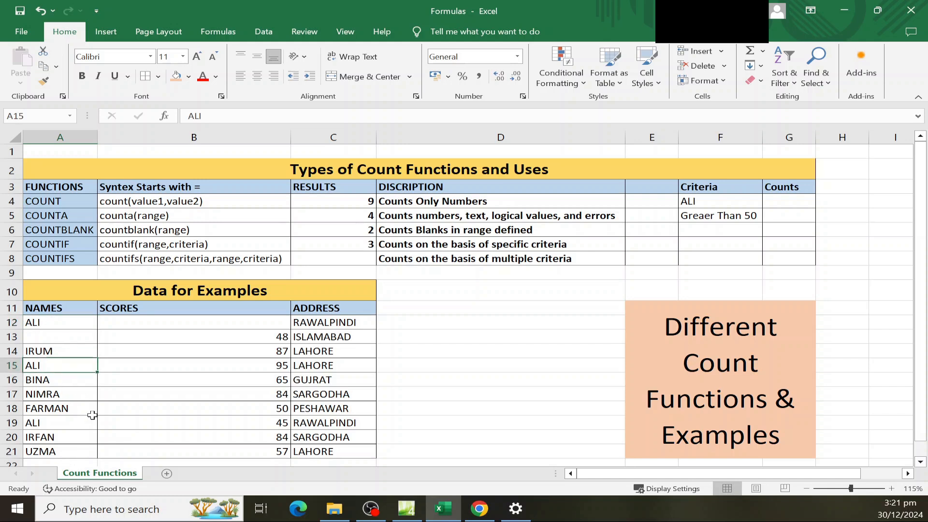
{"action": "left_click", "coordinate": [65, 423]}
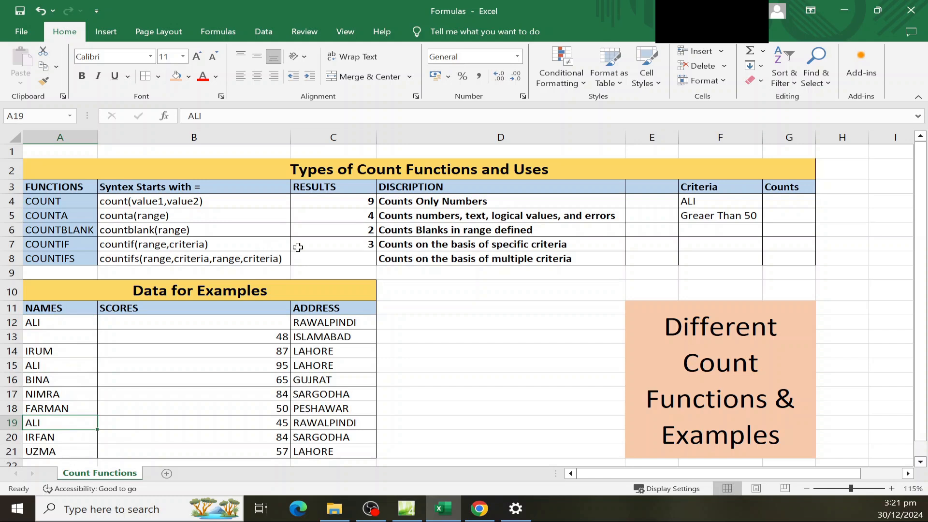
{"action": "left_click", "coordinate": [352, 244]}
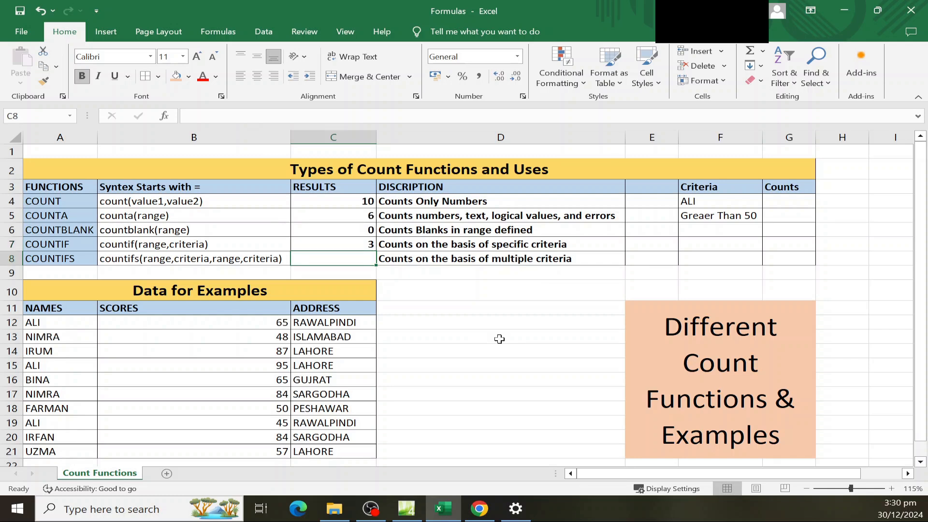
Begin C8's formula as =countif(A12:A21,F4, using the ALI criterion in F4.
{"action": "type", "text": "="}
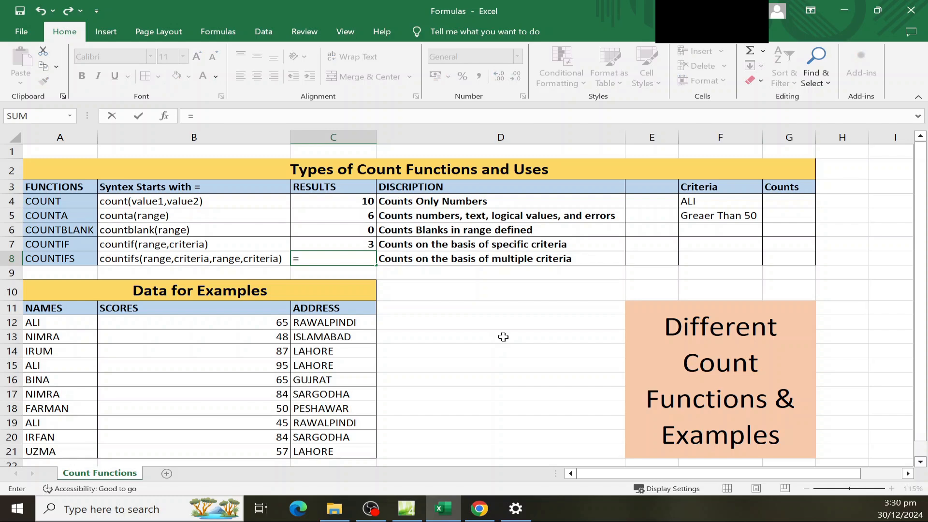
{"action": "type", "text": "countif("}
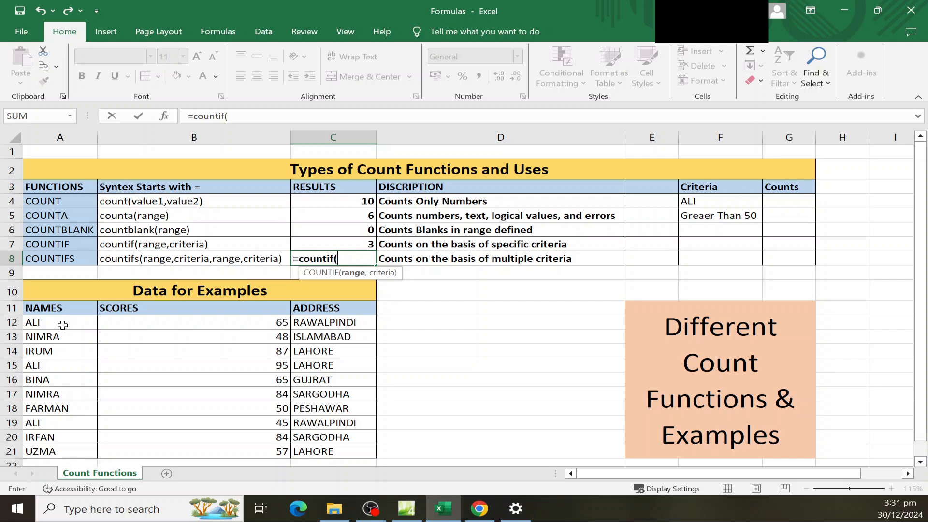
{"action": "left_click_drag", "start_coordinate": [58, 321], "coordinate": [61, 450]}
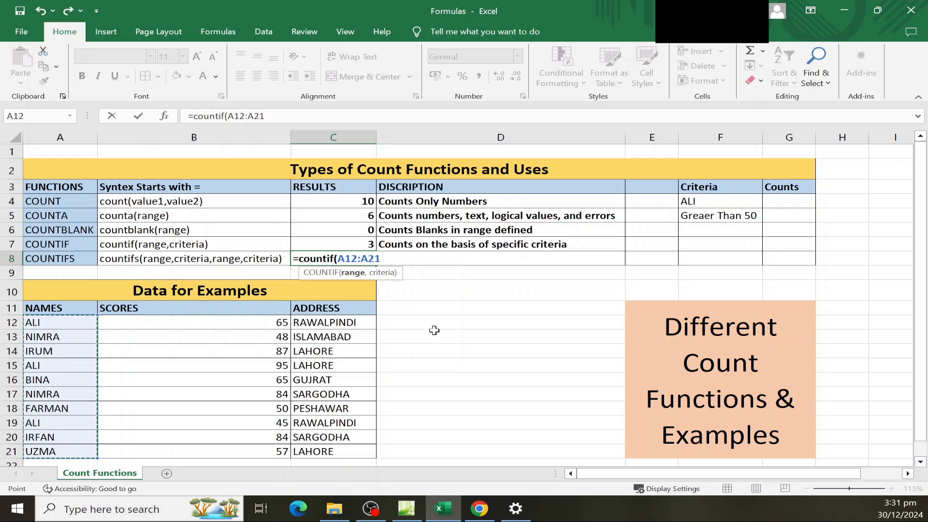
{"action": "type", "text": ","}
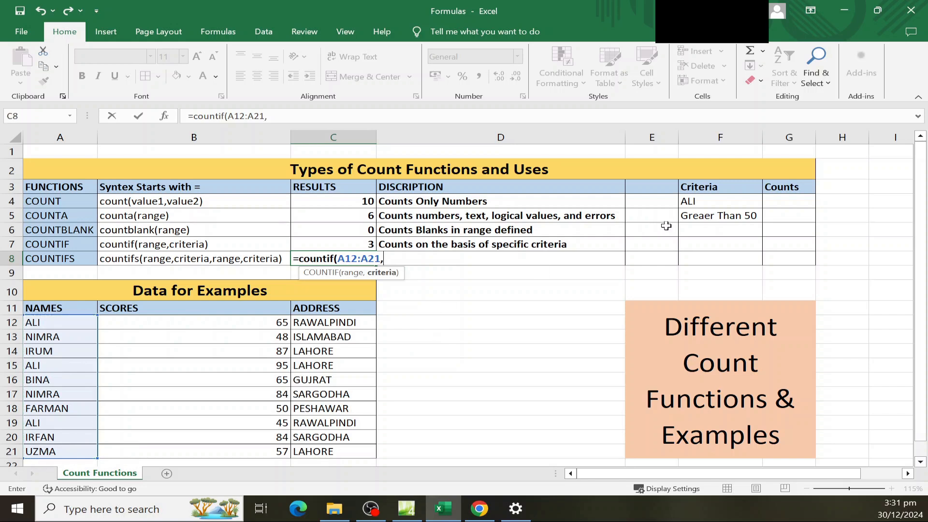
{"action": "left_click", "coordinate": [698, 203]}
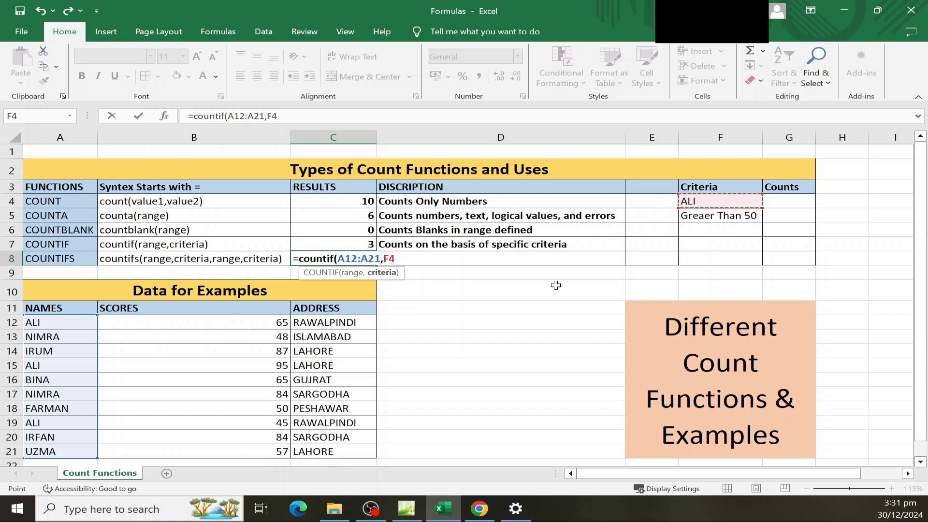
{"action": "type", "text": ","}
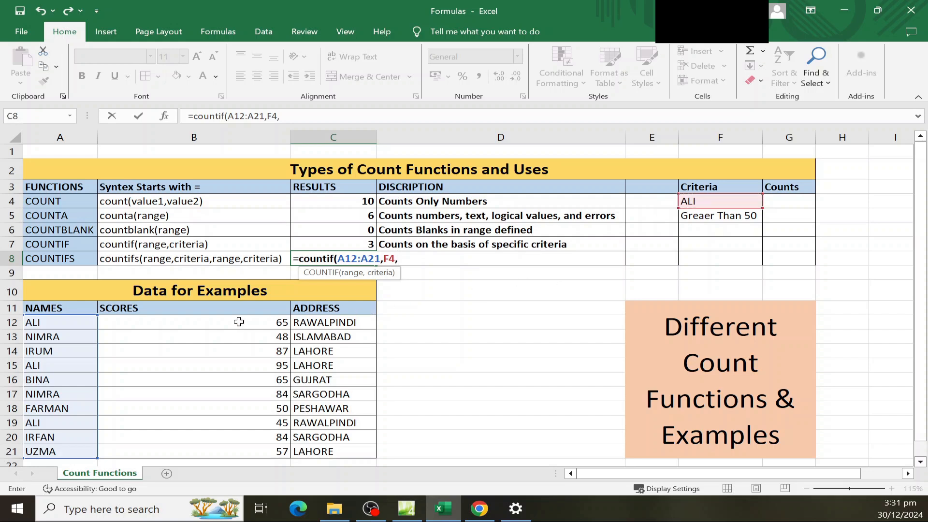
Append B12:B21 and the ">50" condition to C8's formula, triggering a too-many-arguments warning.
{"action": "left_click_drag", "start_coordinate": [239, 322], "coordinate": [242, 454]}
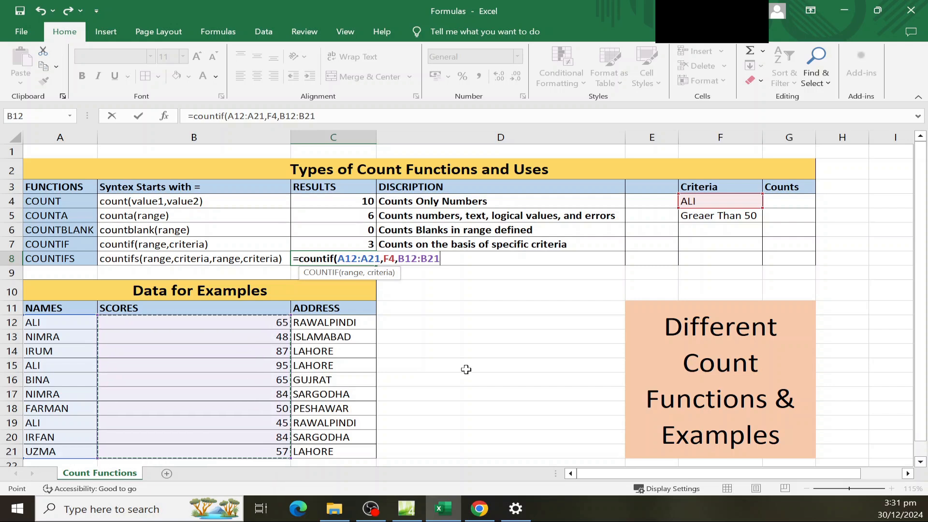
{"action": "type", "text": ","}
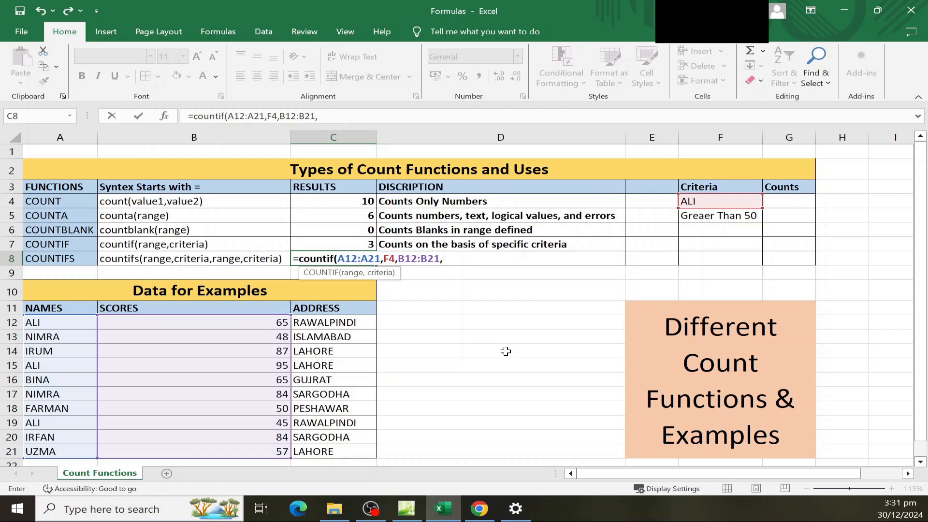
{"action": "type", "text": "\"\""}
{"action": "key", "text": "F2"}
{"action": "key", "text": "Left"}
{"action": "type", "text": ">50"}
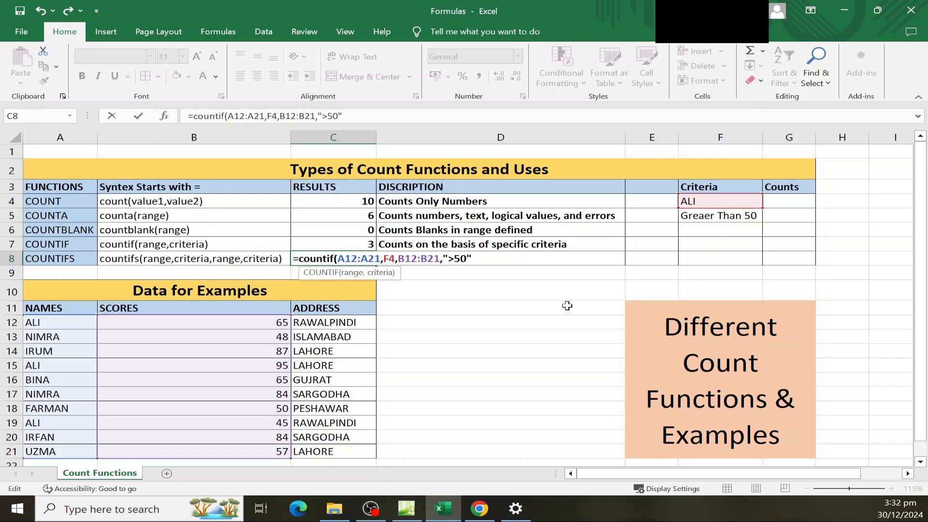
{"action": "key", "text": "Return"}
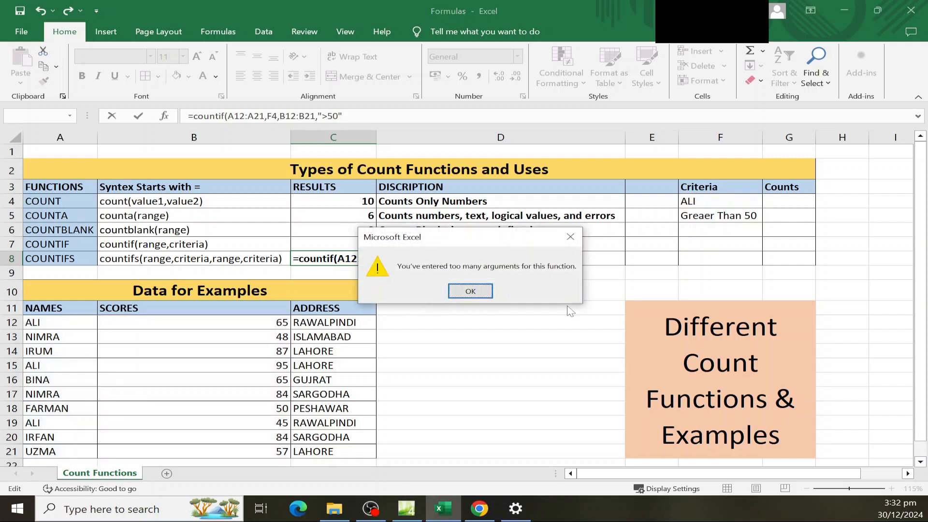
Dismiss the warning and change C8's function to COUNTIFS, returning 2.
{"action": "left_click", "coordinate": [486, 291]}
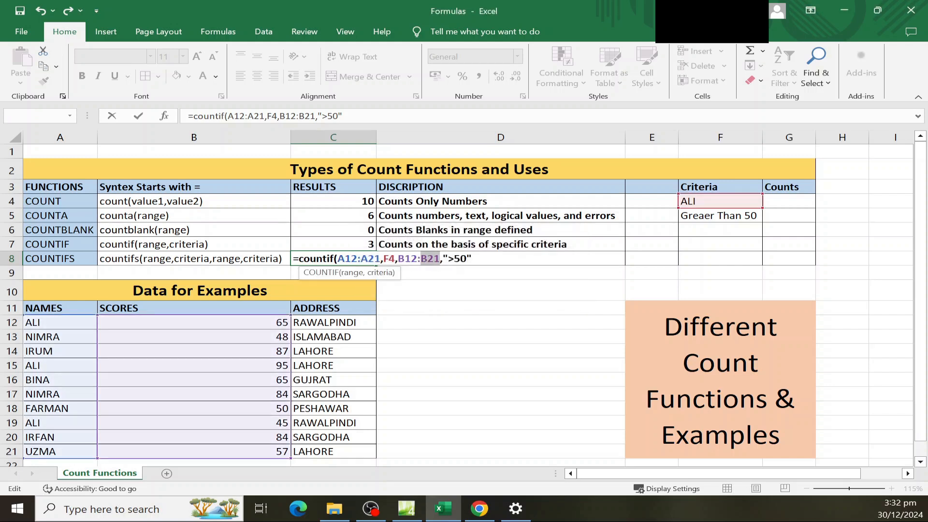
{"action": "left_click", "coordinate": [472, 259]}
{"action": "left_click", "coordinate": [371, 508]}
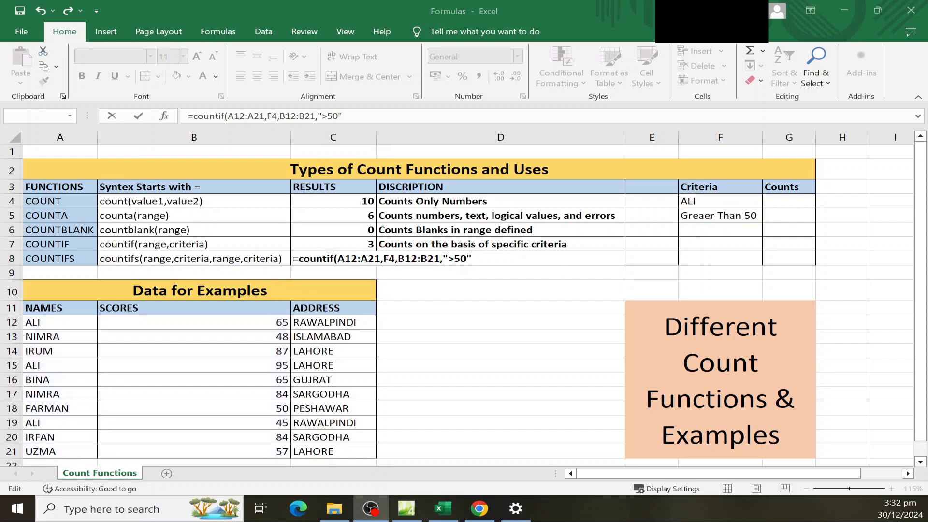
{"action": "left_click", "coordinate": [407, 260]}
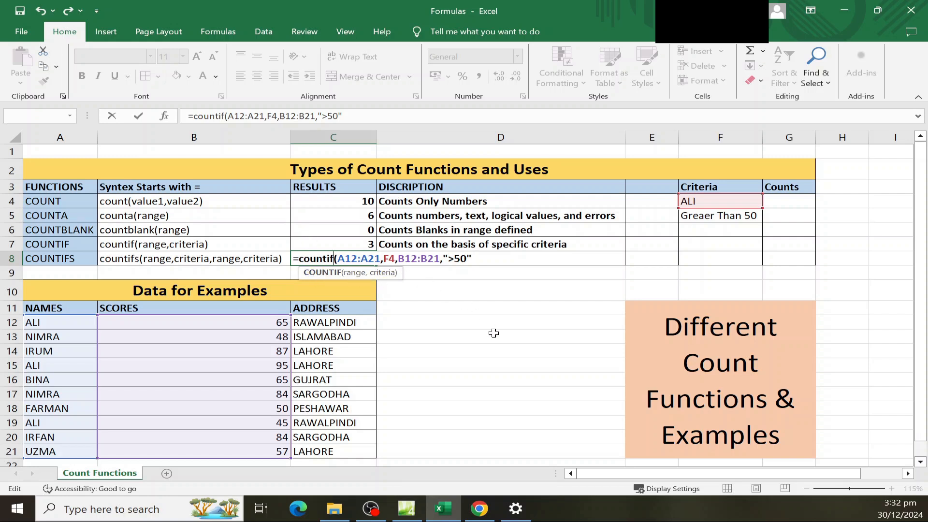
{"action": "type", "text": "s"}
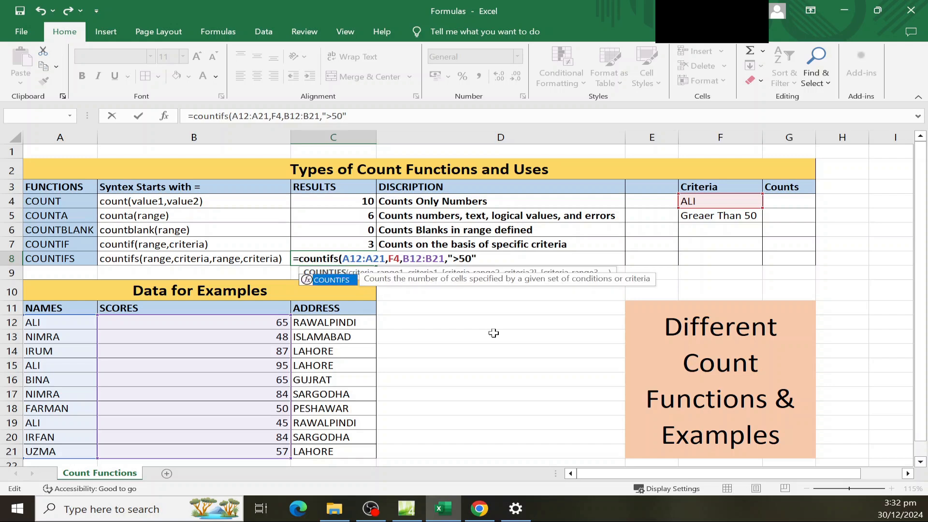
{"action": "key", "text": "Return"}
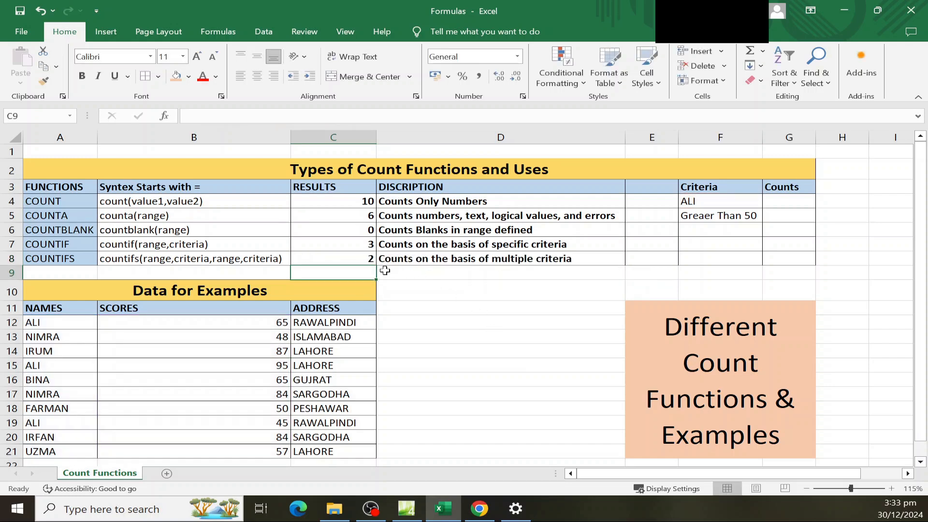
{"action": "left_click", "coordinate": [338, 263]}
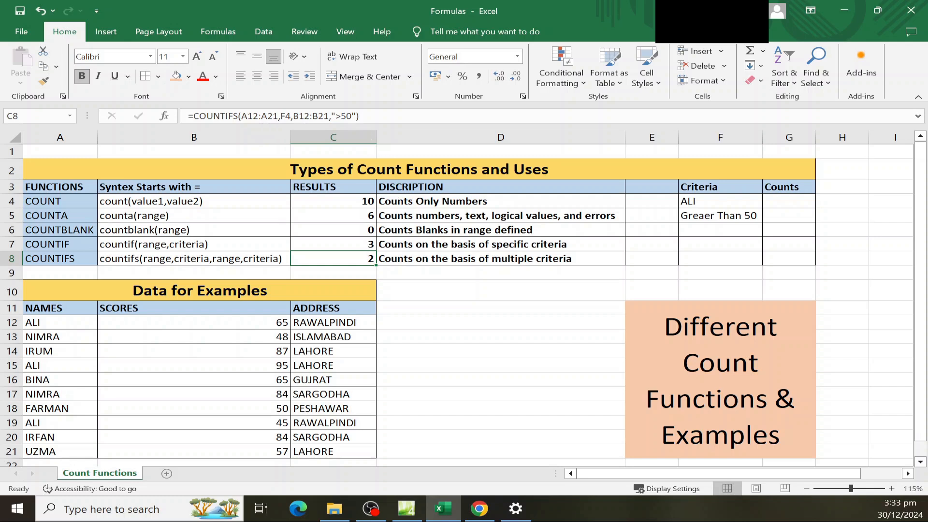
Change the C8 COUNTIFS score condition from ">50" to ">70", so the ALI count becomes 1.
{"action": "key", "text": "F2"}
{"action": "key", "text": "BackSpace"}
{"action": "type", "text": "7"}
{"action": "key", "text": "Return"}
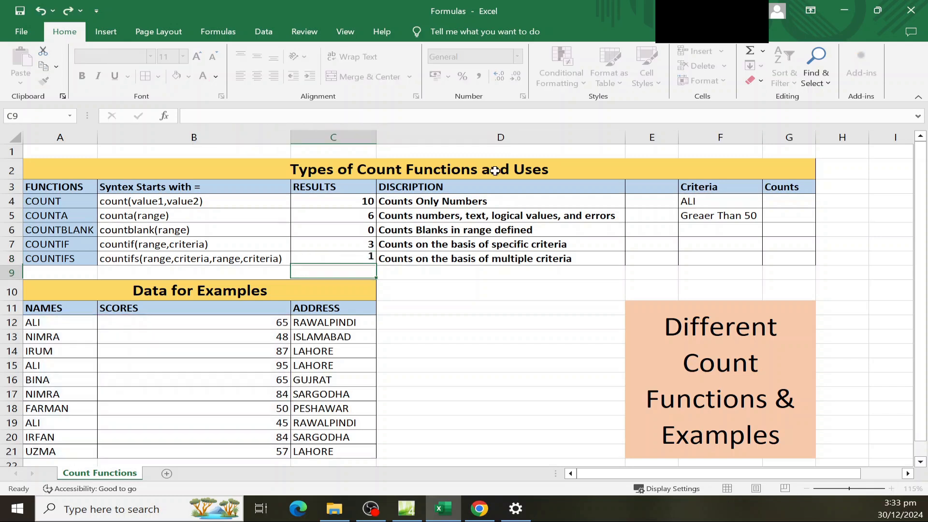
{"action": "left_click", "coordinate": [343, 257]}
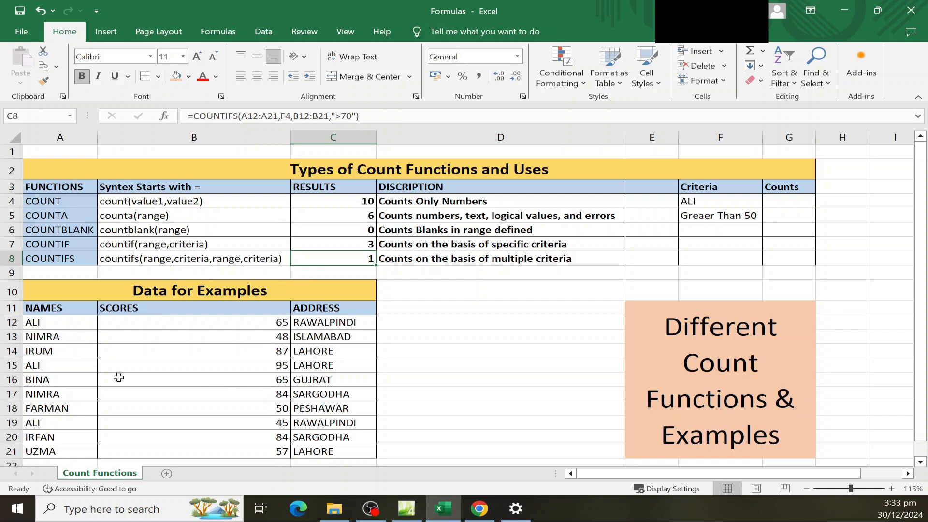
{"action": "left_click", "coordinate": [248, 364]}
{"action": "left_click_drag", "start_coordinate": [50, 364], "coordinate": [159, 365]}
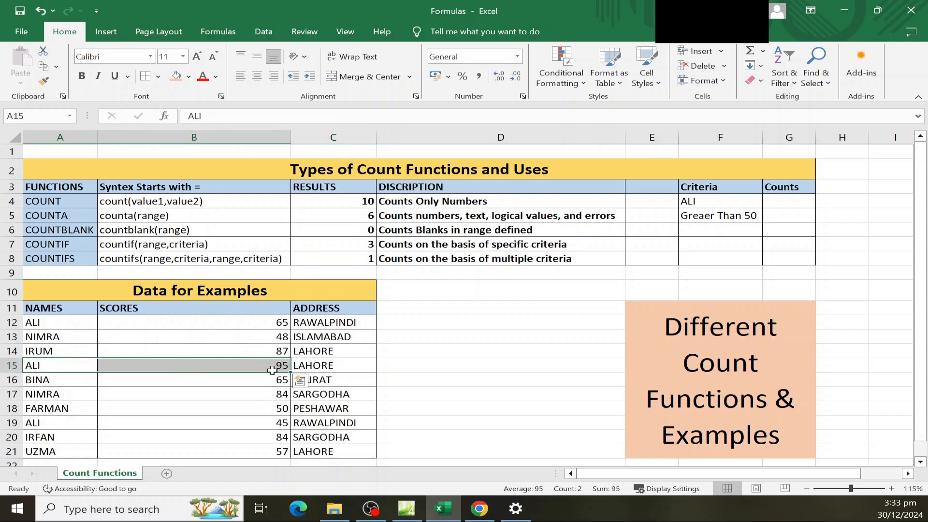